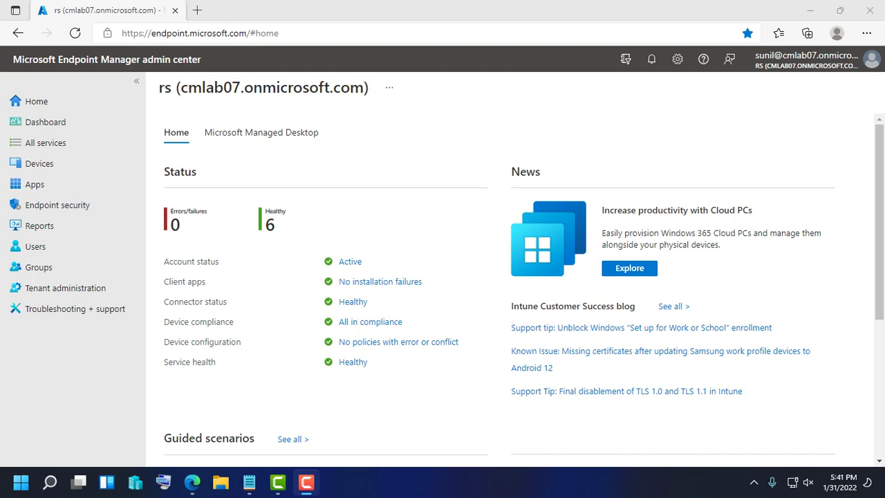
click(34, 184)
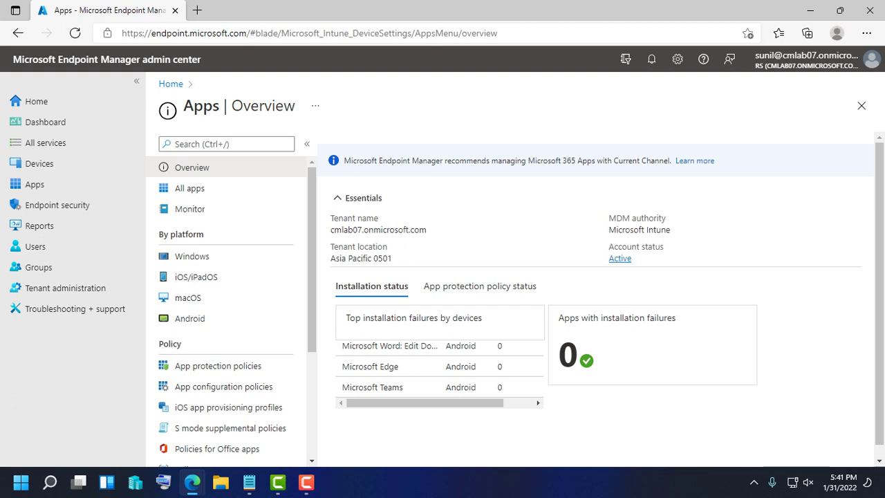
click(35, 184)
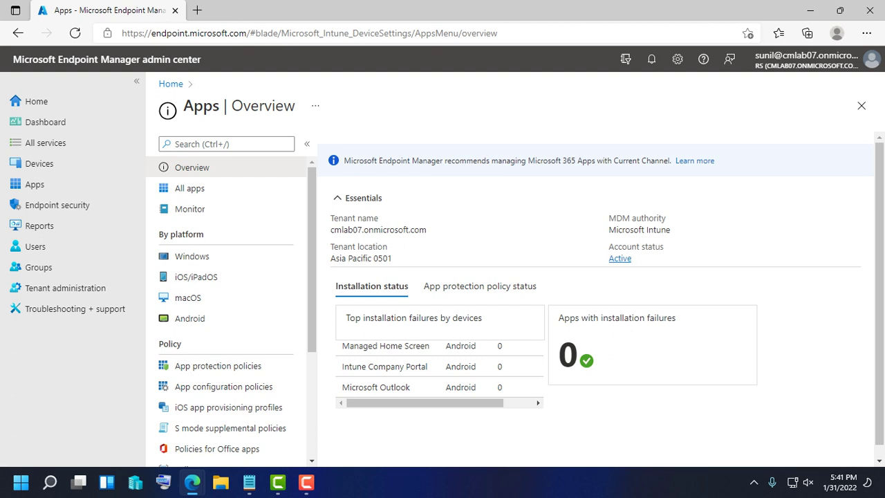
click(35, 184)
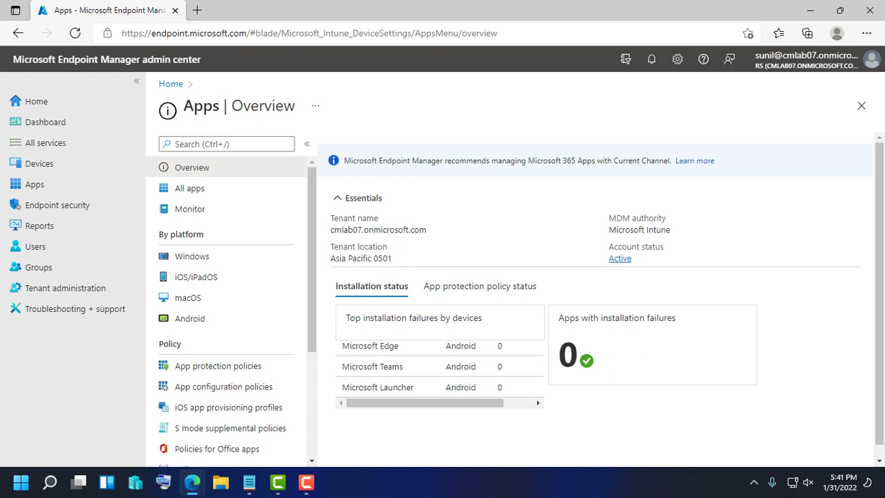
key(F10)
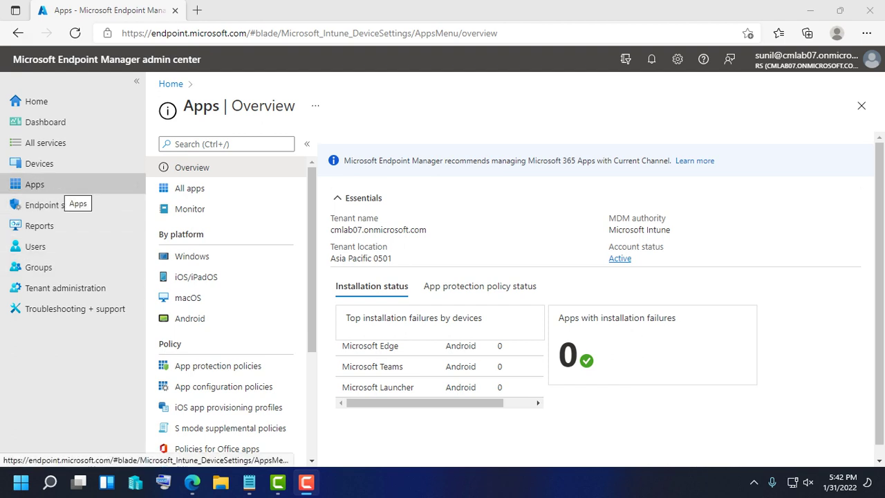
- Look through the Android device enrollment options and view the profile list for corporate-owned devices with work profile
click(39, 163)
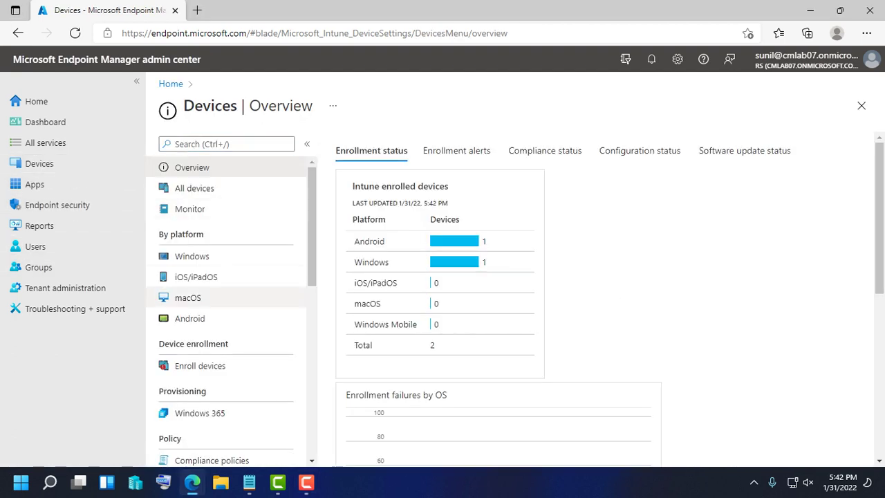
click(200, 365)
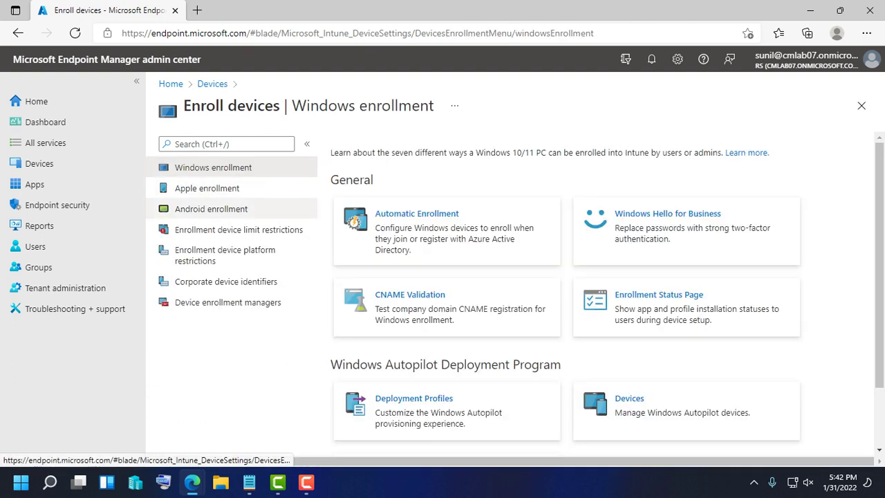
click(211, 208)
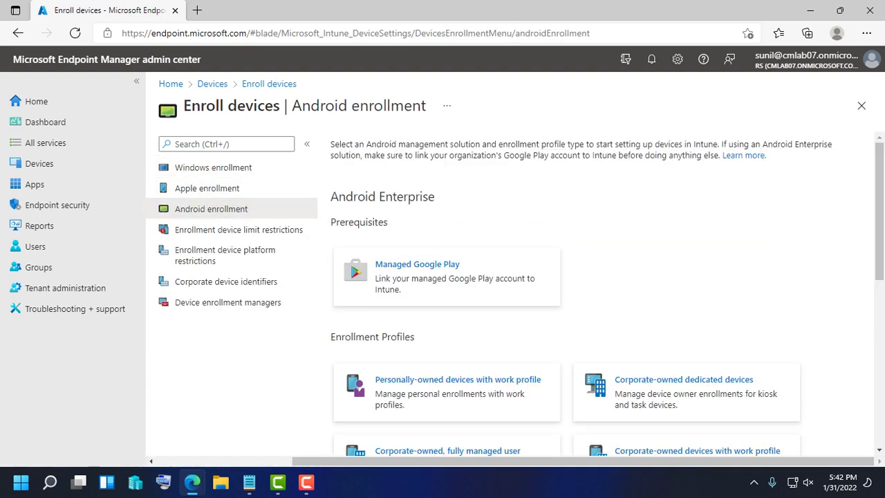
key(F9)
scroll(595, 290, down, 2)
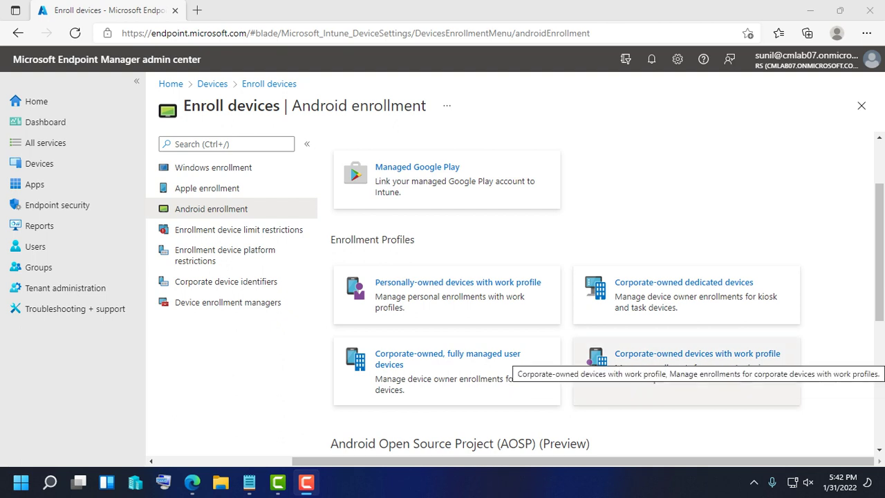
click(697, 359)
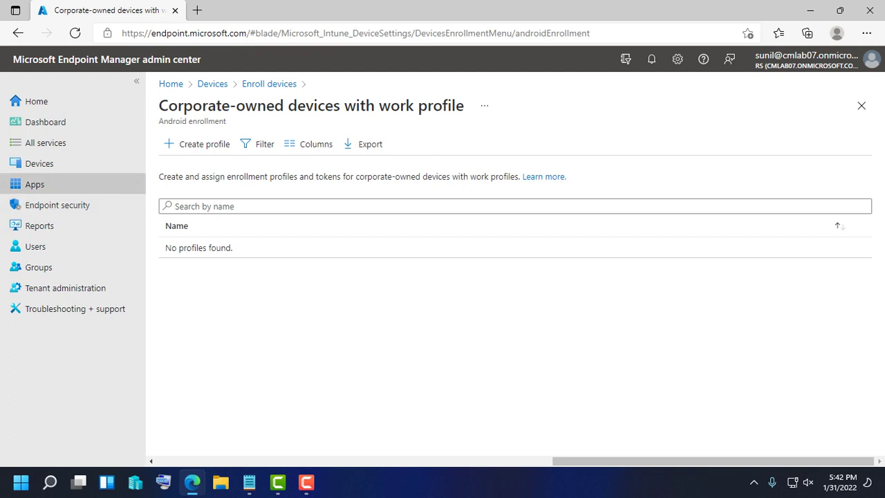
click(34, 184)
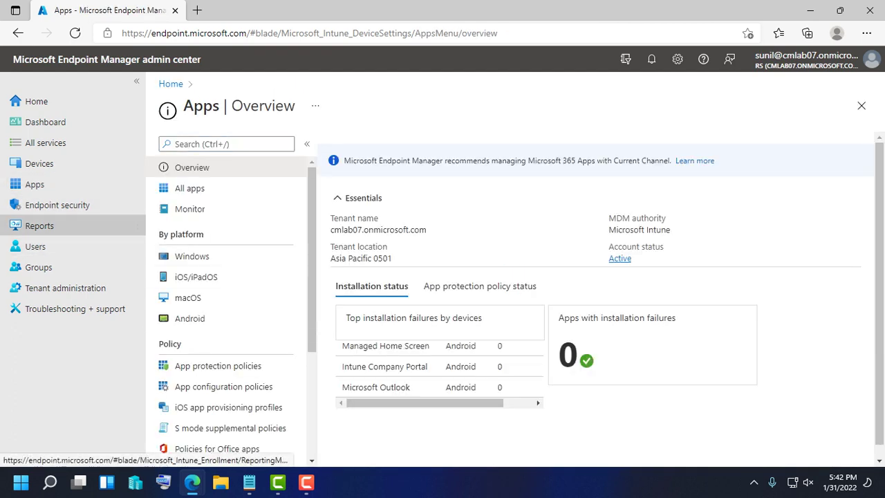
click(39, 163)
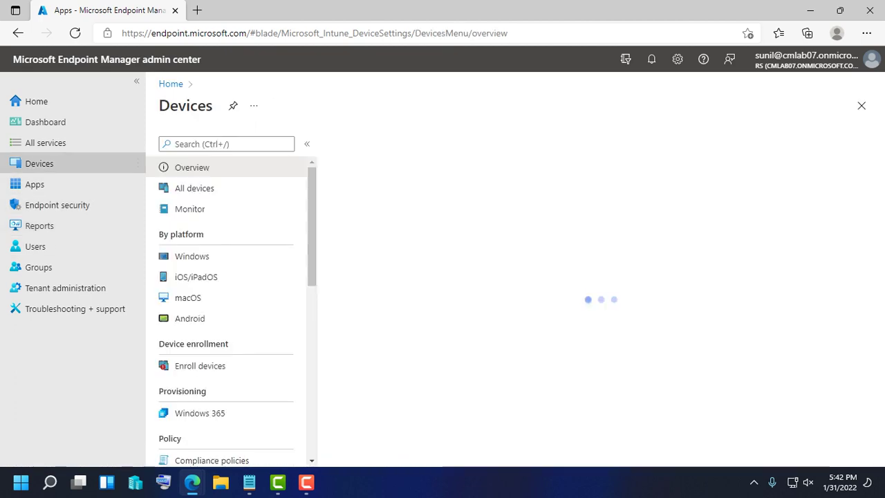
click(200, 366)
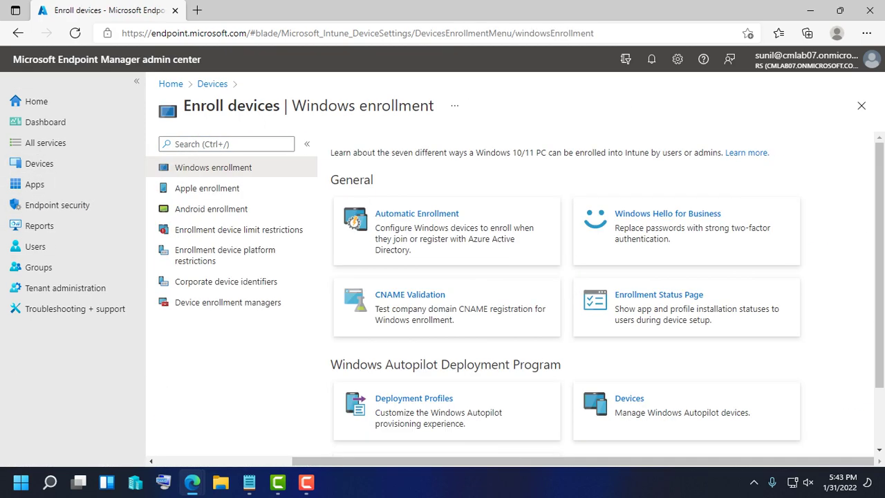
click(211, 208)
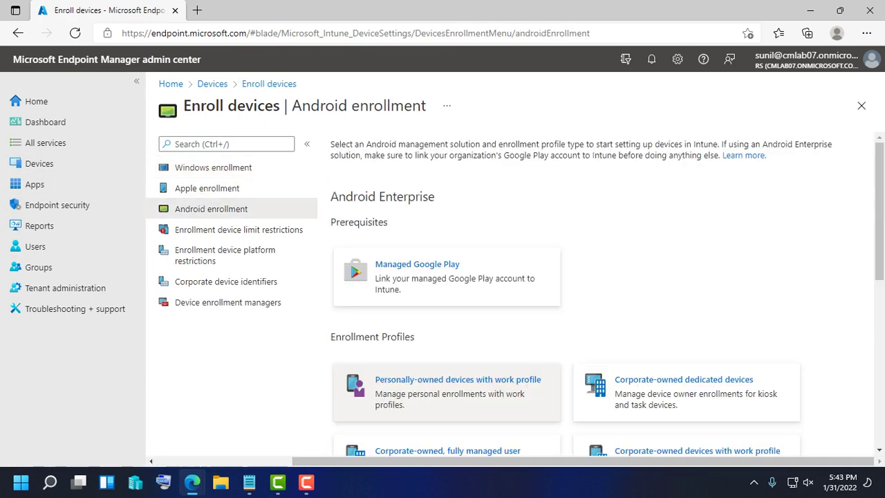
scroll(442, 387, down, 2)
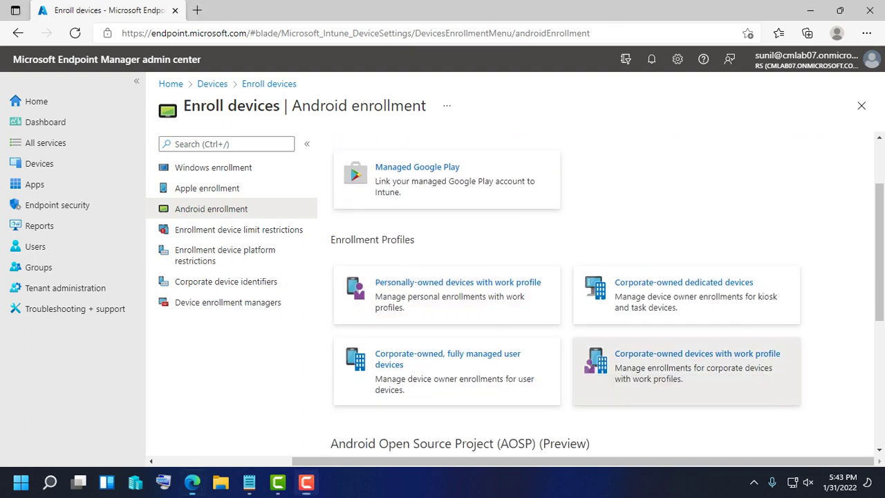
click(697, 366)
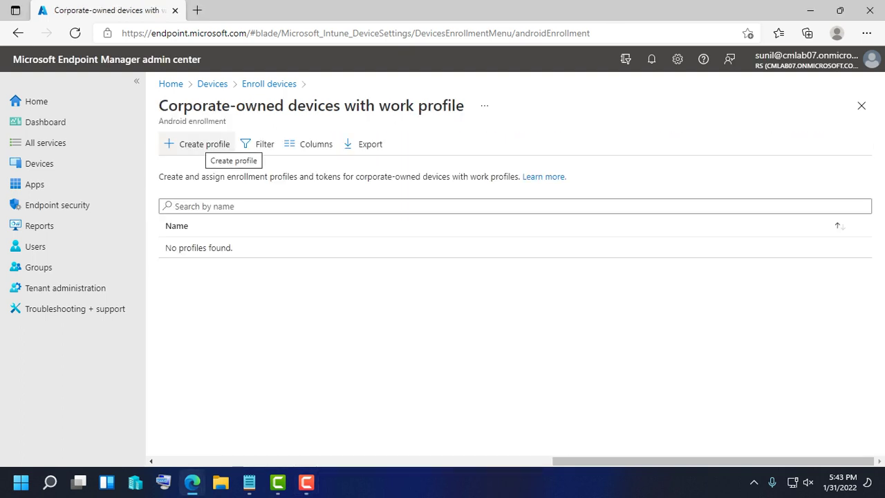
click(200, 144)
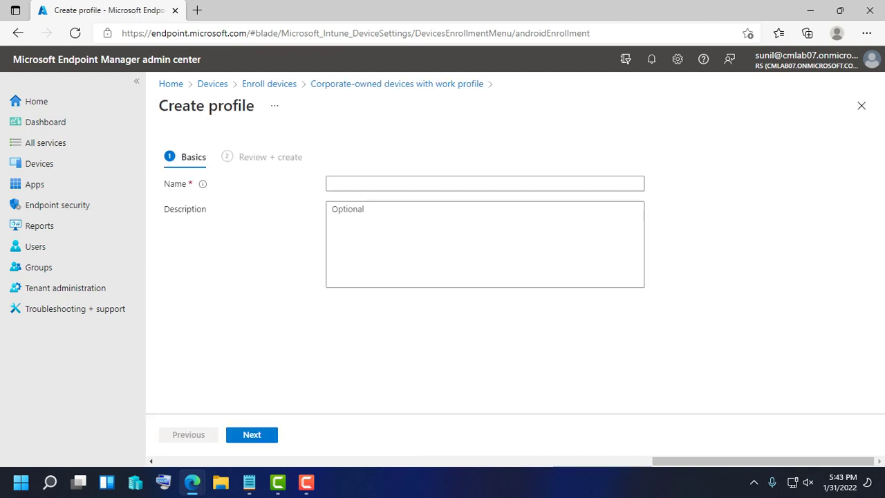
click(396, 83)
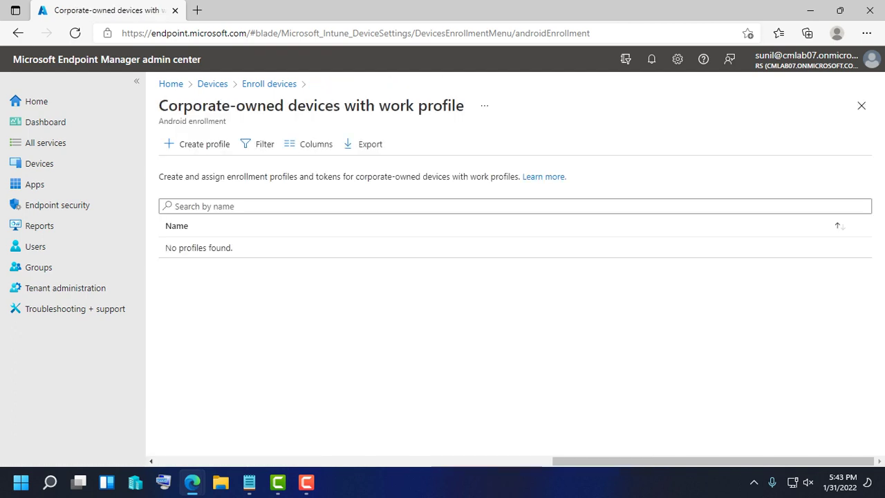
drag(465, 106, 41, 101)
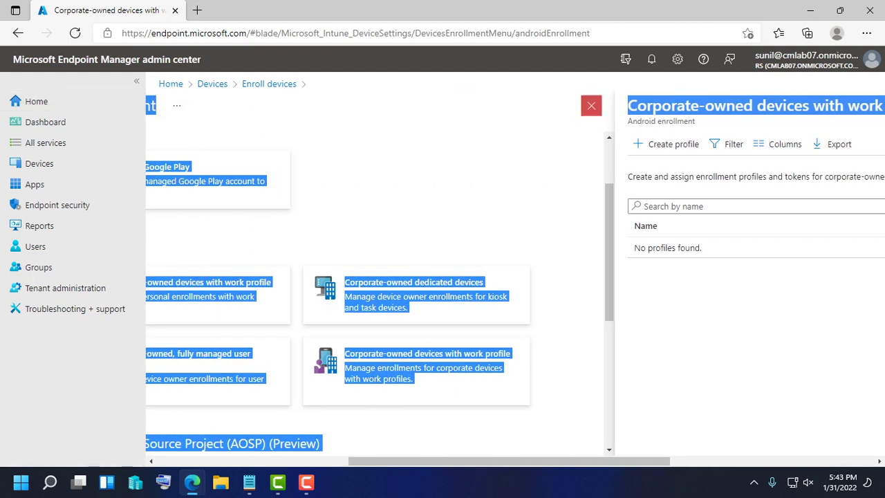
click(591, 105)
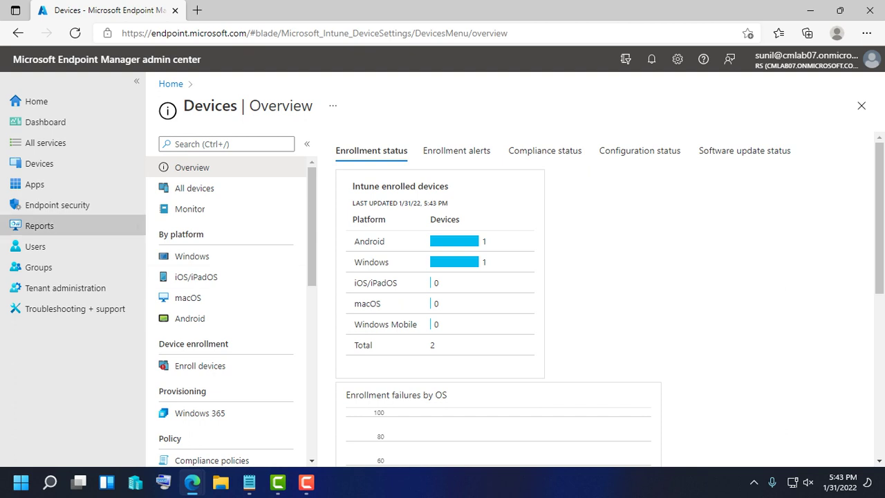
click(35, 184)
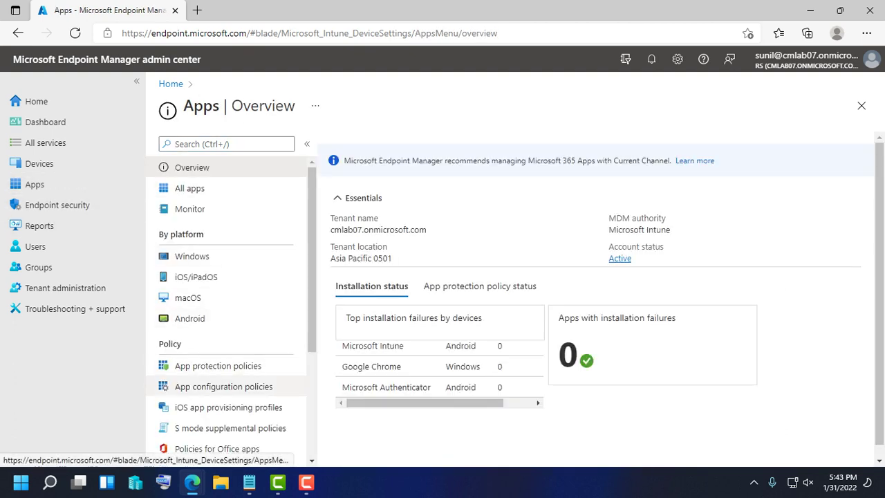
scroll(228, 311, down, 1)
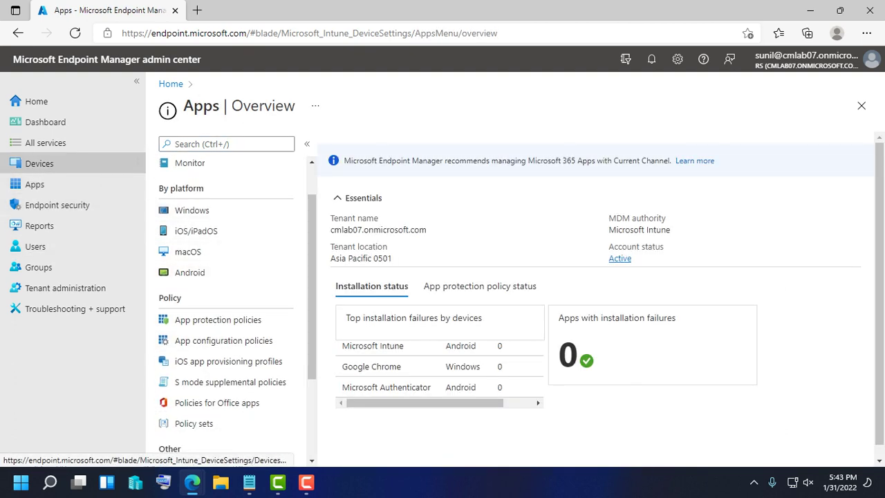
- Open the corporate-owned devices with work profile page under Android device enrollment
click(39, 163)
click(199, 366)
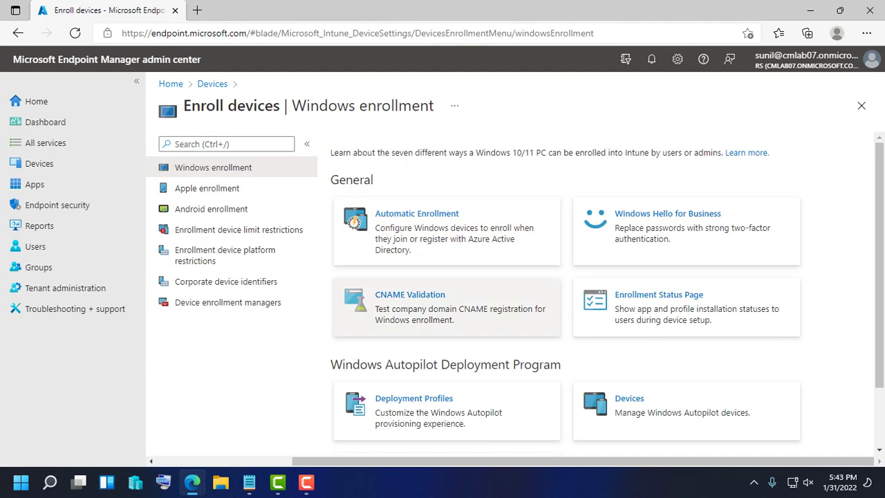
click(210, 209)
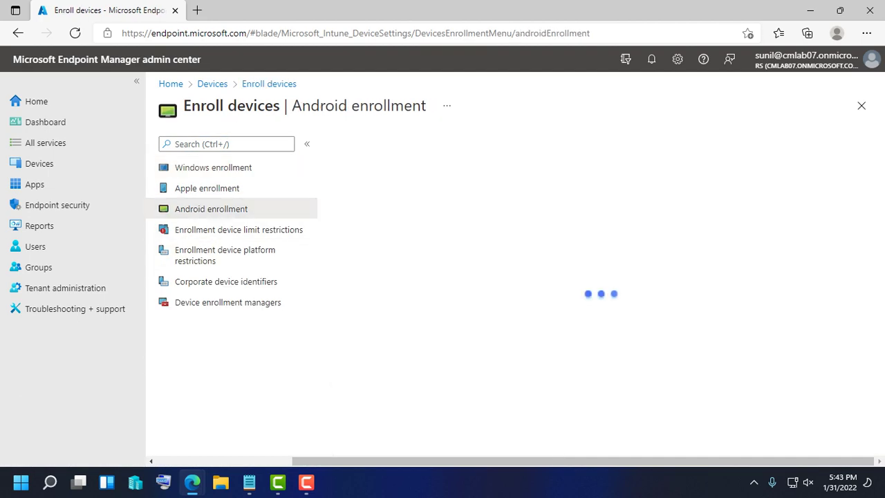
scroll(684, 387, down, 2)
click(686, 366)
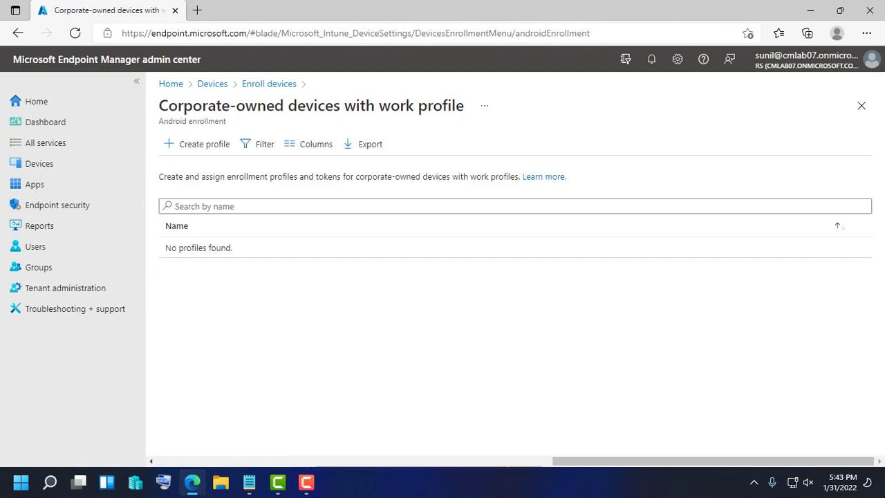
- Create an enrollment profile using the page title "Corporate-owned devices with work profile" as both name and description
drag(464, 105, 158, 105)
key(ctrl+c)
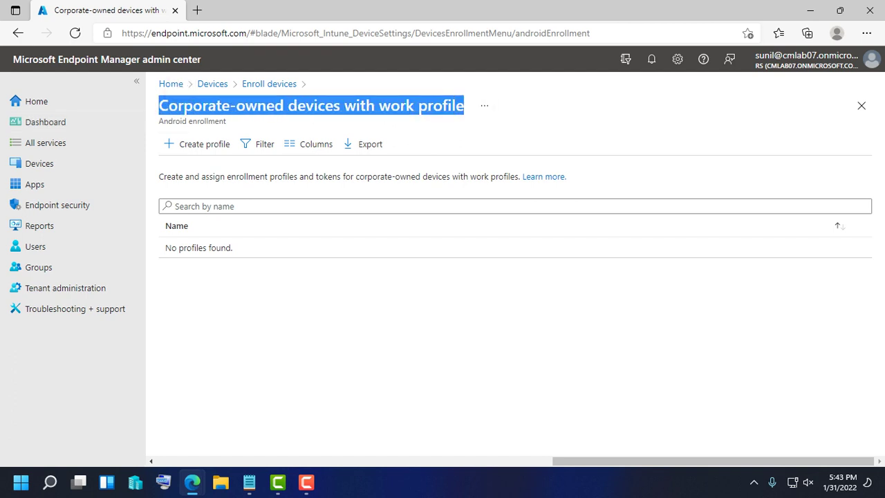
click(197, 144)
click(484, 183)
key(ctrl+v)
click(333, 209)
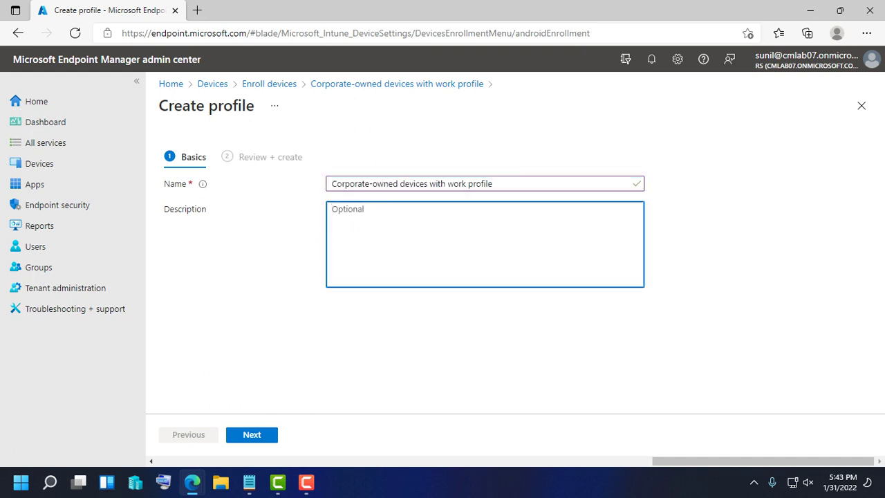
key(ctrl+v)
click(252, 434)
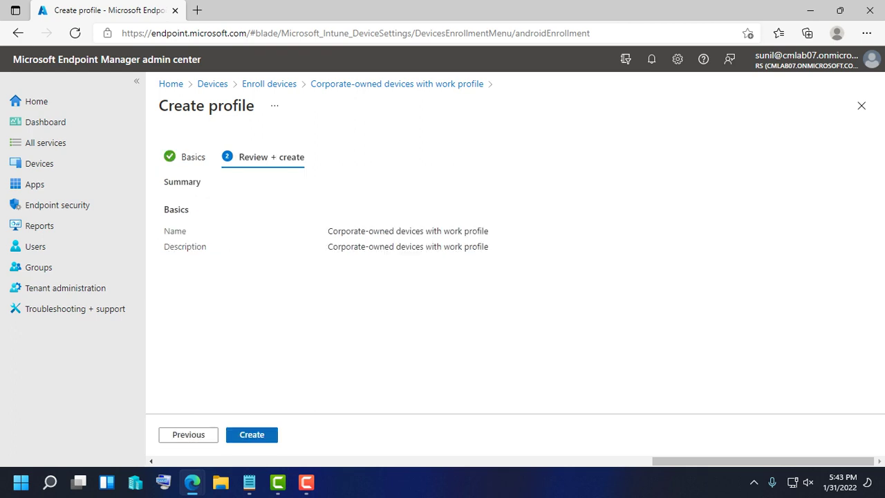
key(F9)
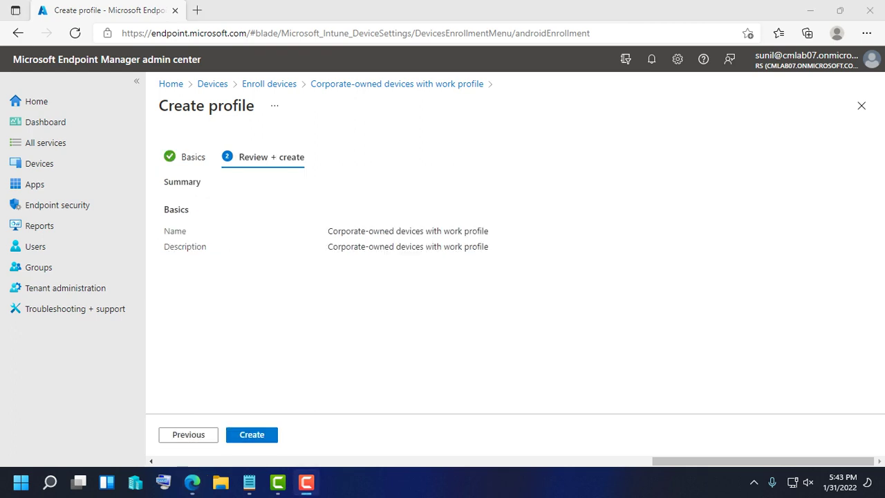
click(252, 434)
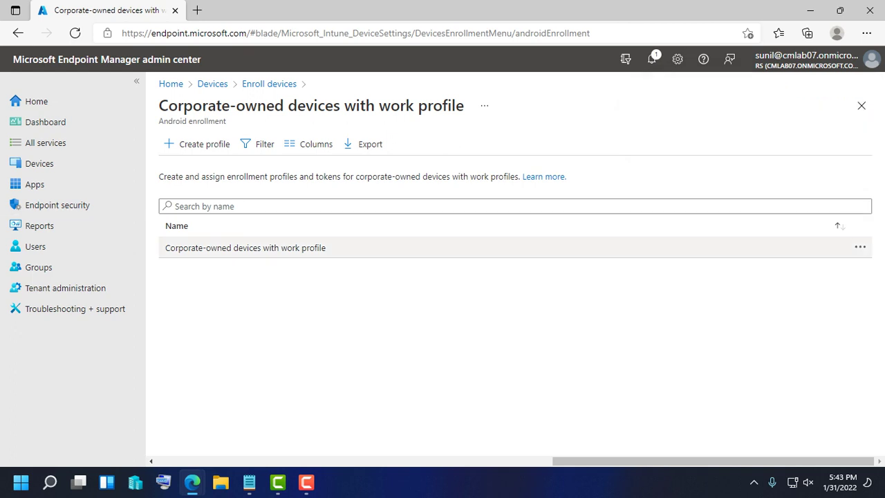
- Open the new corporate-owned work profile enrollment profile and view its token and QR code
click(245, 248)
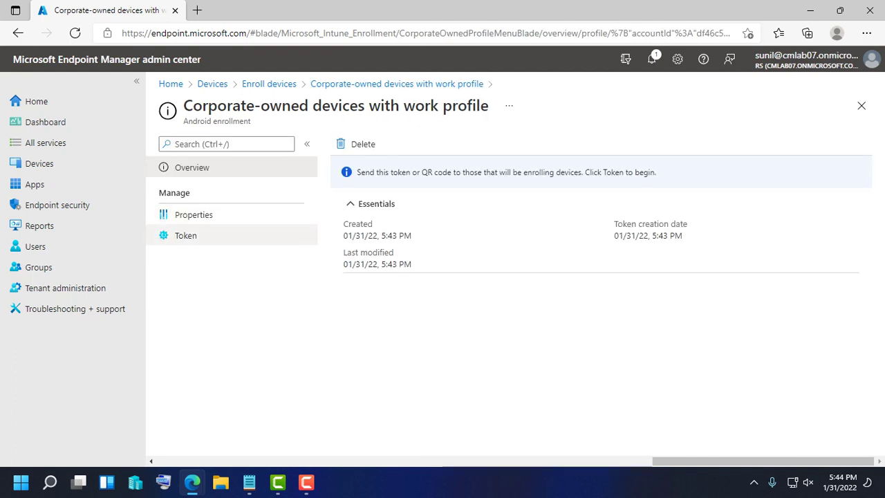
click(185, 235)
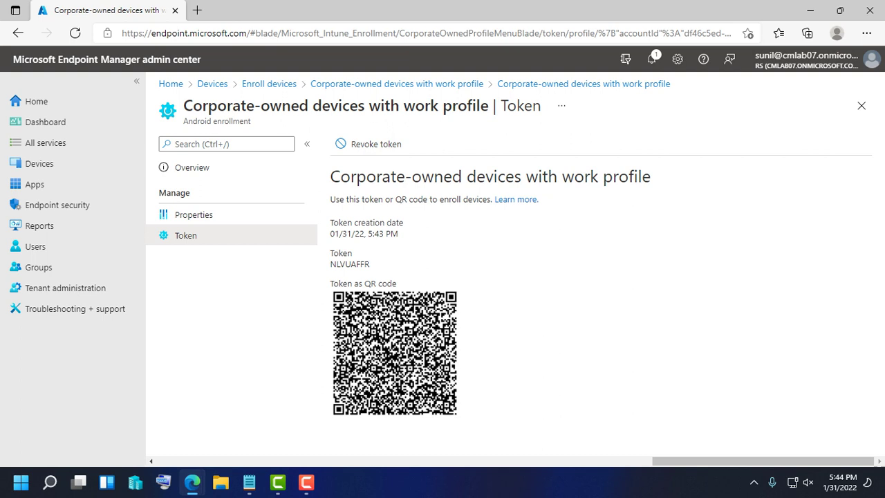
click(306, 482)
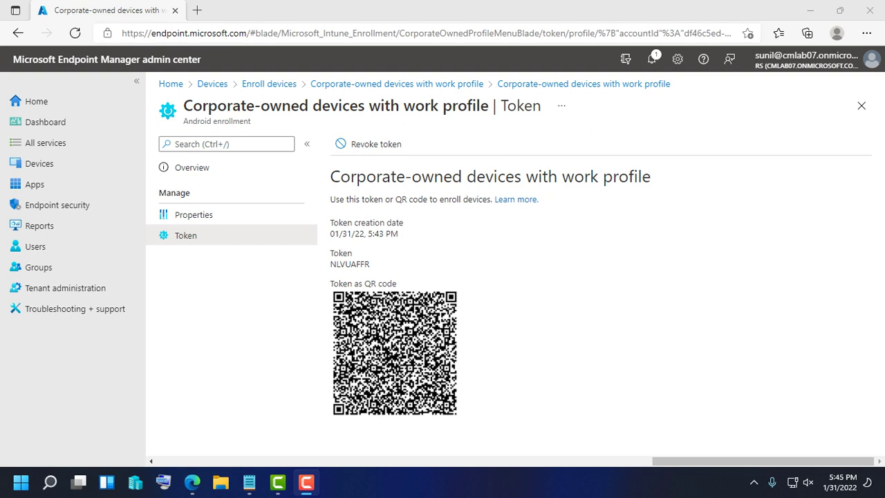
- Reopen the enrollment profile from the profile list and review its properties and enrollment token
click(396, 83)
click(246, 247)
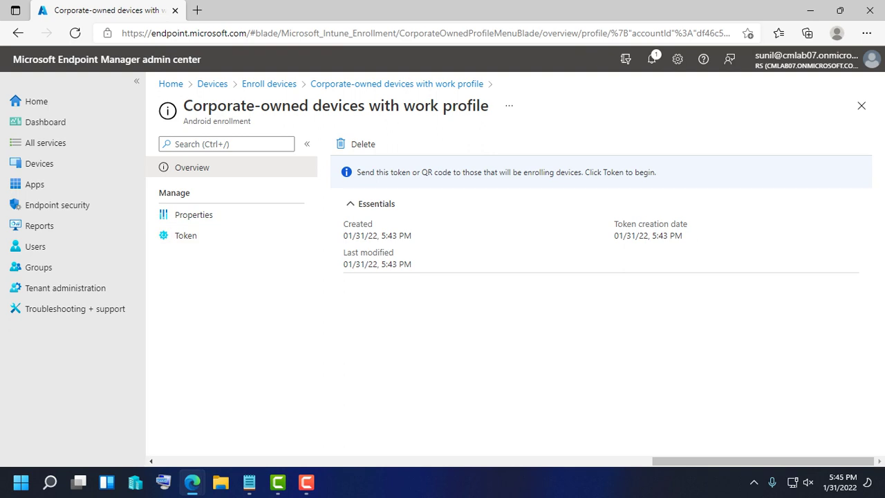
click(193, 215)
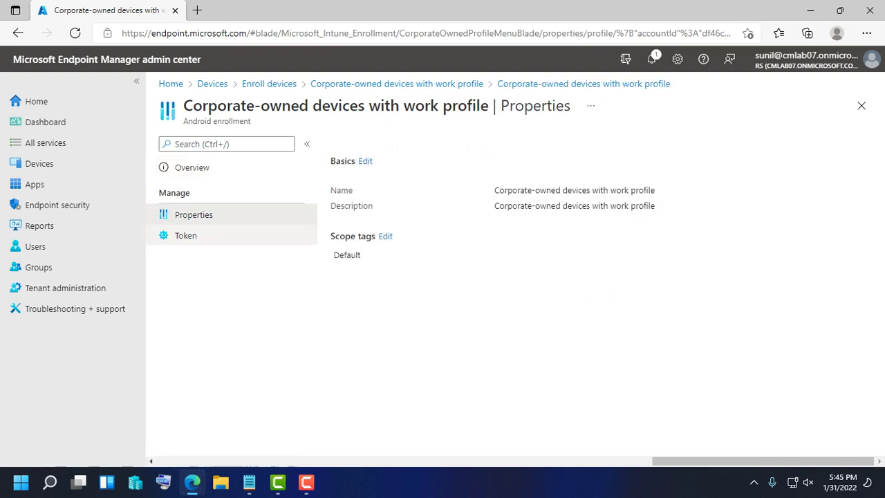
click(186, 235)
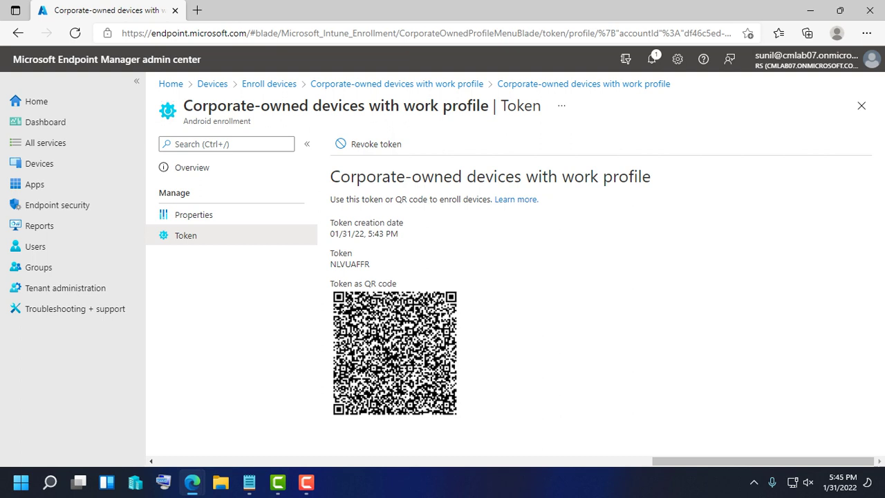
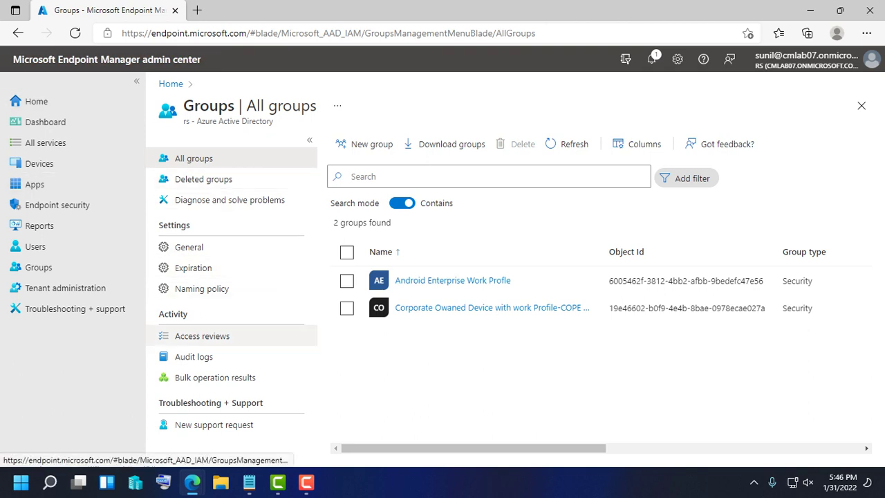
- Start a new security group named "Corporate-owned devices with work profile-Devices" with Dynamic Device membership
click(365, 144)
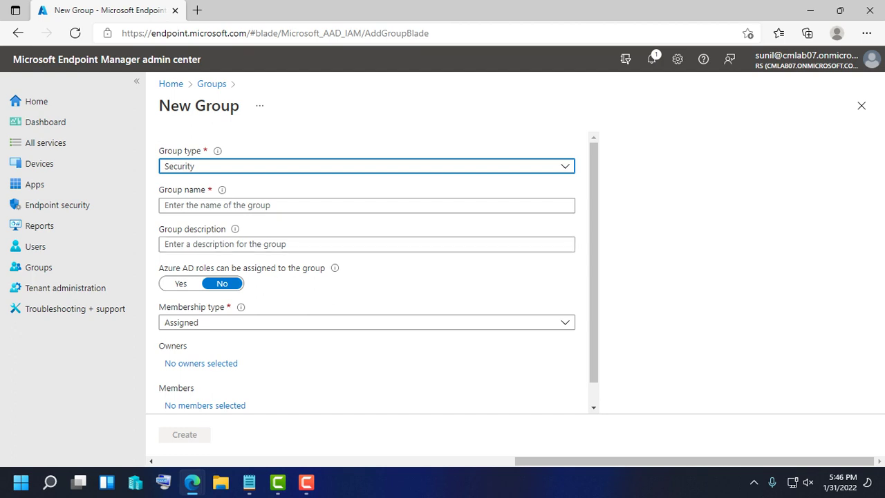
click(164, 205)
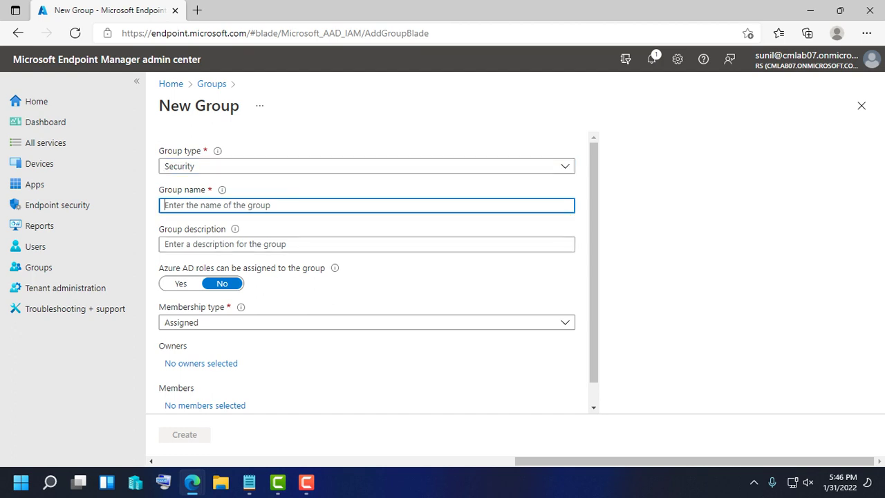
text(Corporate-owned devices with work profile)
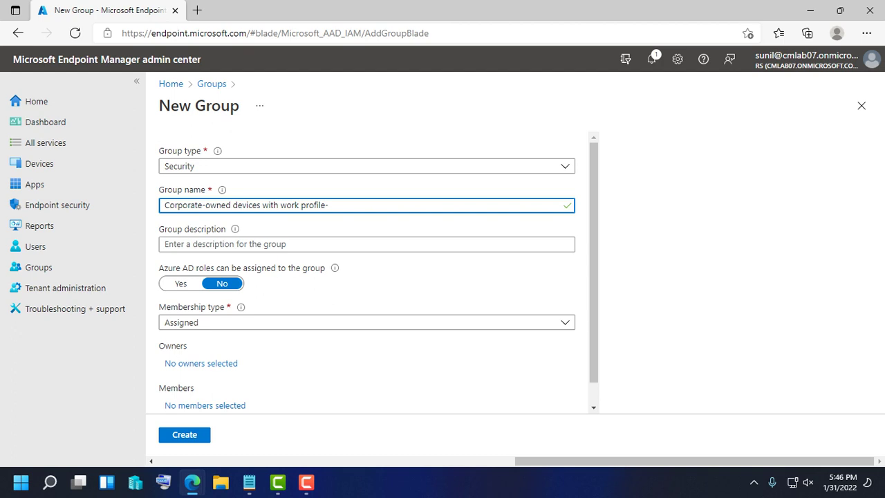
text(-Devices)
click(366, 322)
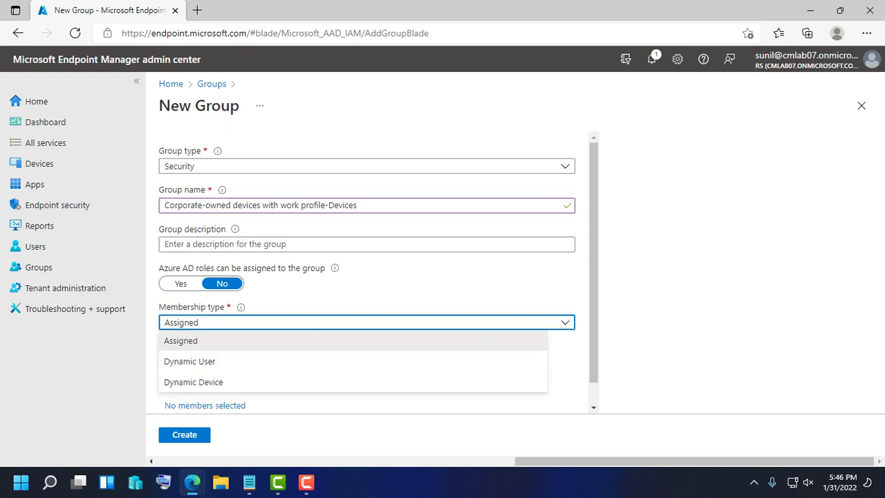
click(193, 381)
- Change the new group's name to "Corporate-owned devices with work profile-Dynamic Group"
click(357, 205)
key(BackSpace)
key(BackSpace)
key(BackSpace)
key(BackSpace)
text(ya)
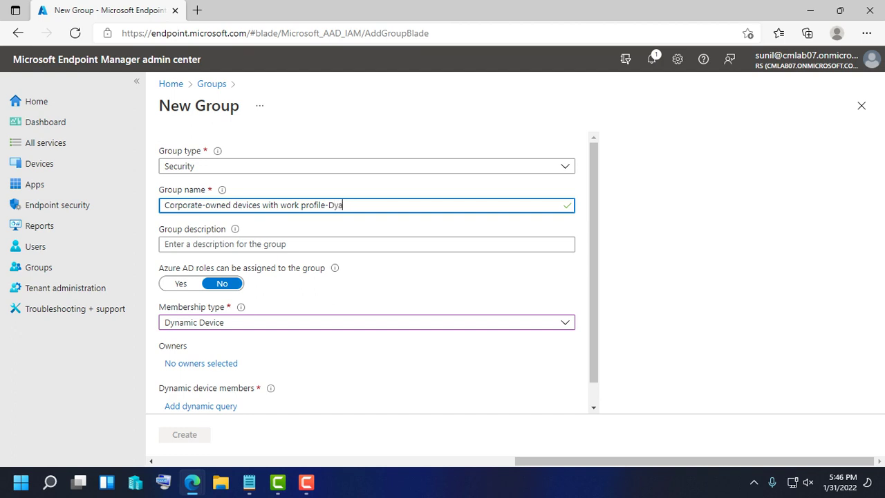
text(namic)
key(BackSpace)
key(BackSpace)
key(BackSpace)
key(BackSpace)
key(BackSpace)
key(BackSpace)
text(namic Group)
- Add a dynamic membership rule to the group using the enrollmentProfileName property and the Equals operator
click(201, 406)
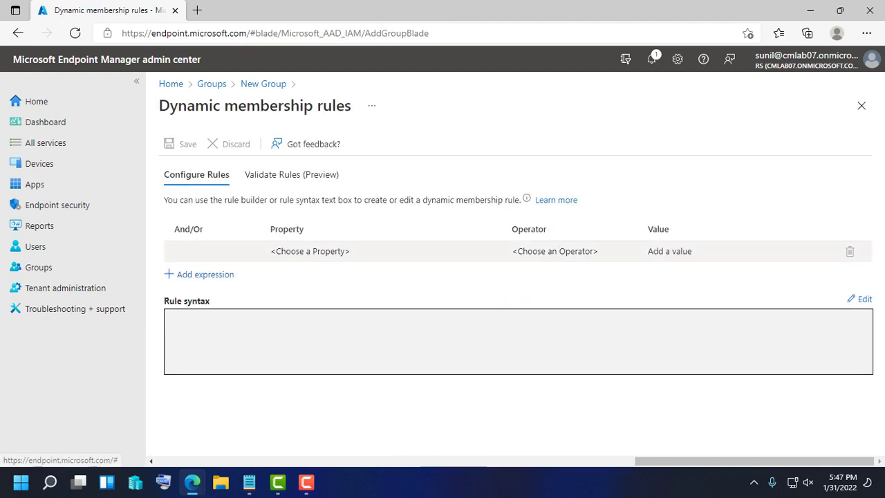
click(381, 251)
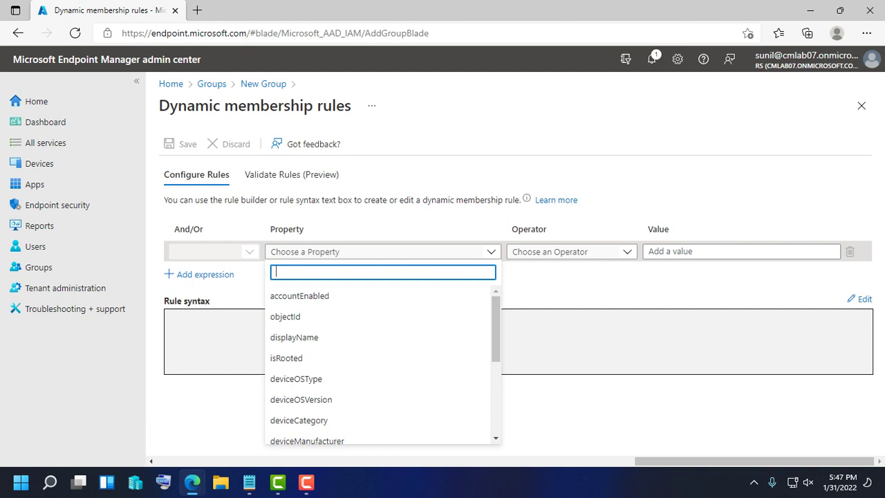
scroll(311, 369, down, 1)
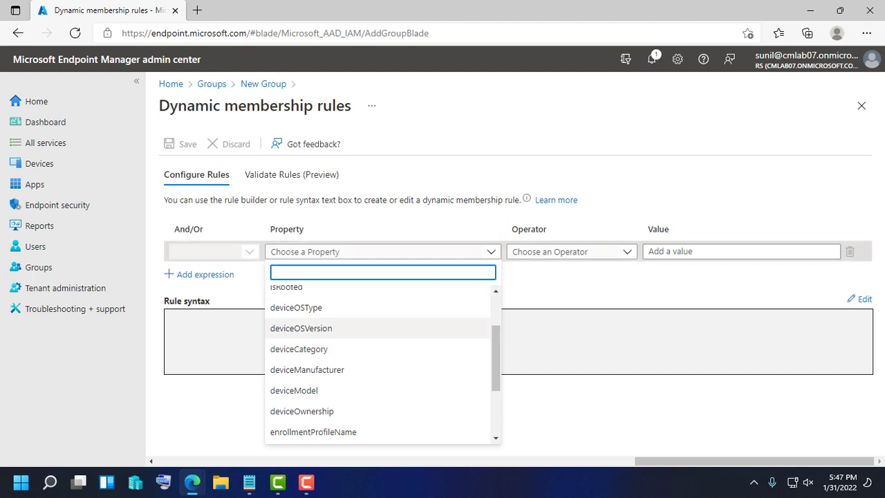
click(313, 432)
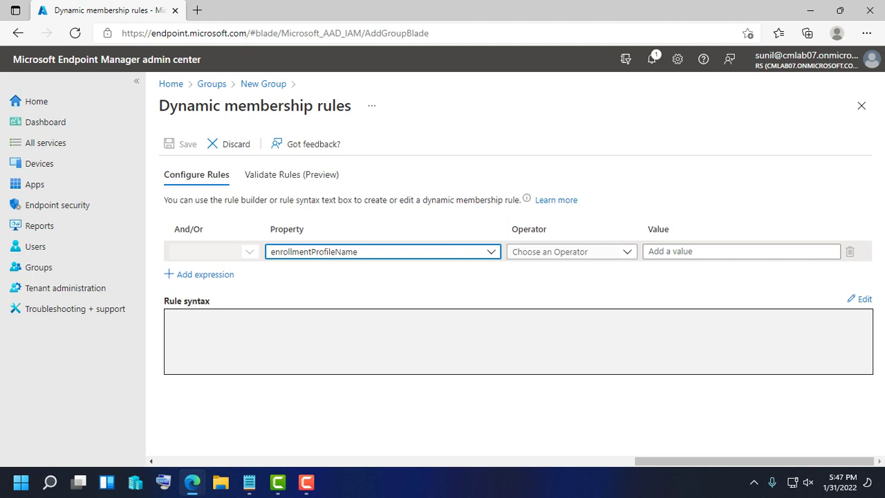
click(571, 252)
click(539, 378)
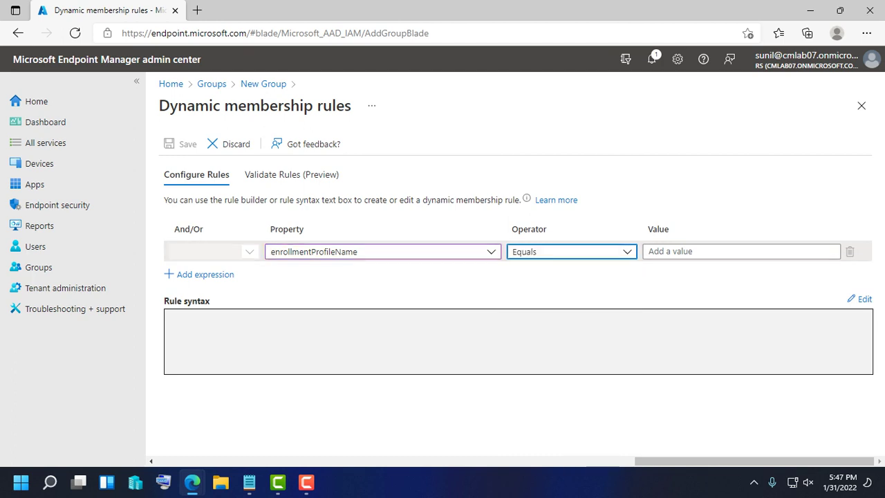
- Set the rule's value to "Corporate-owned devices with work profile", save the rule and create the group
click(695, 252)
right_click(695, 252)
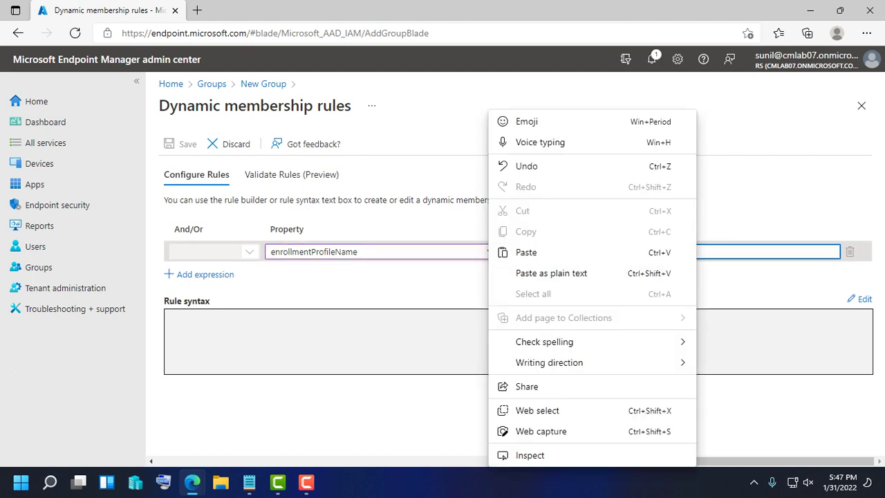
click(526, 253)
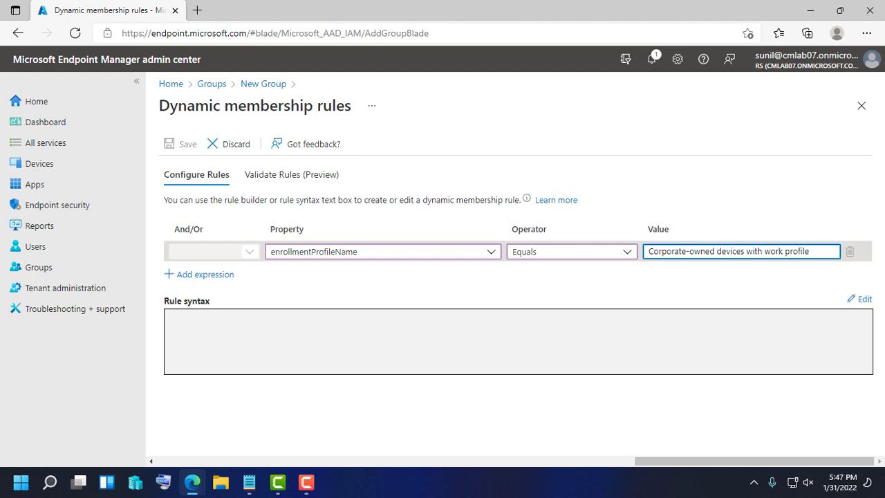
drag(648, 251, 809, 251)
key(ctrl+c)
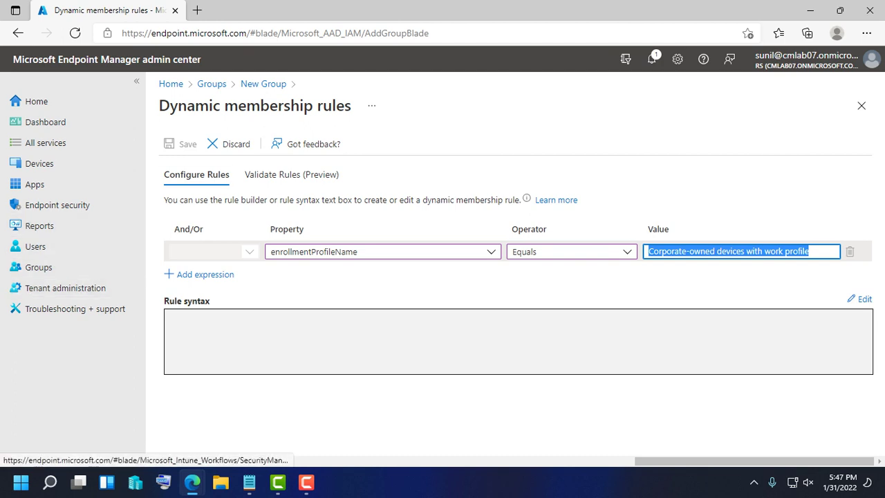
key(Tab)
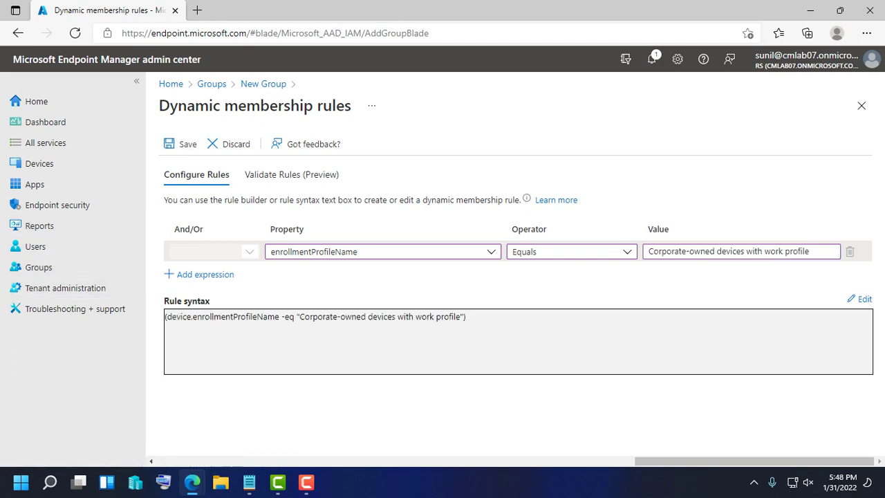
click(181, 144)
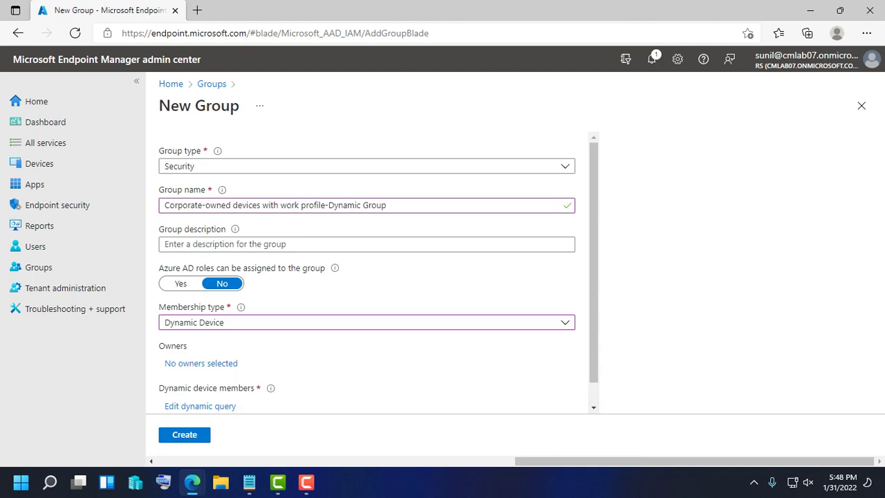
click(184, 434)
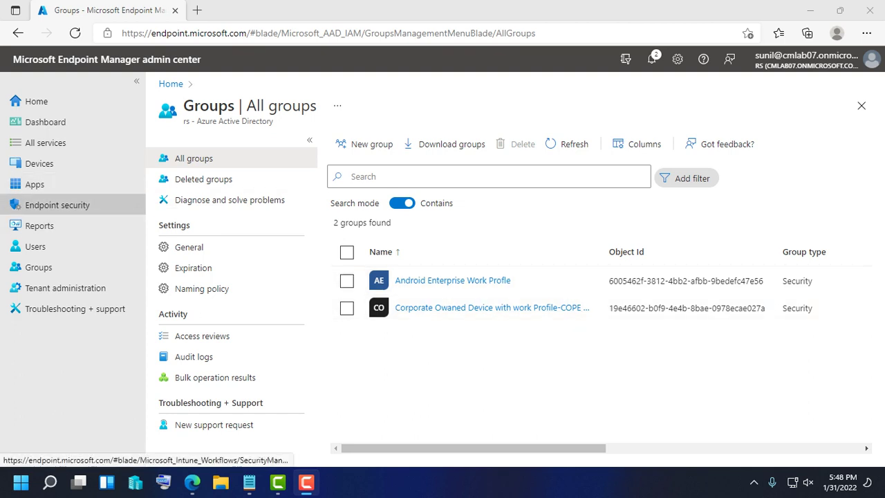
click(35, 184)
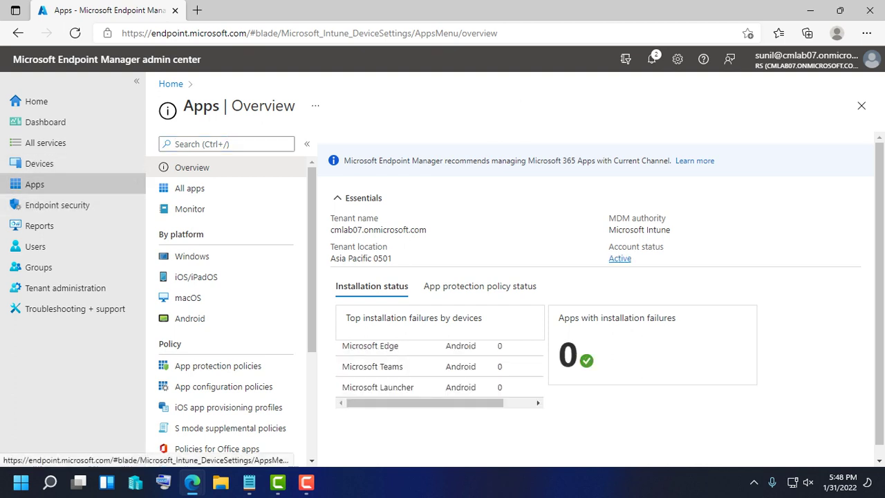
click(39, 163)
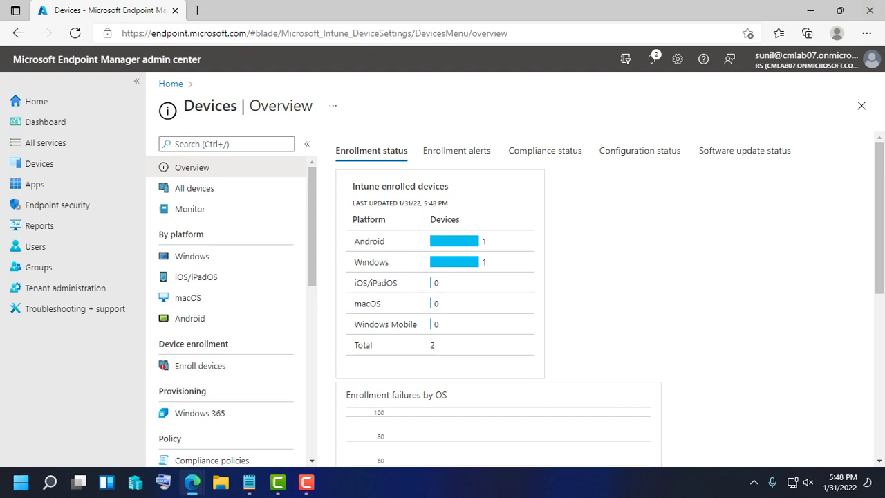
key(F10)
click(200, 366)
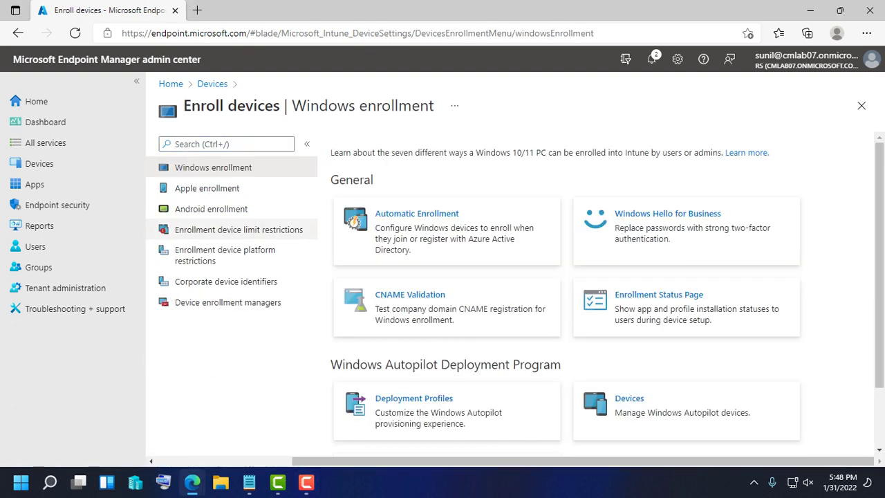
click(211, 208)
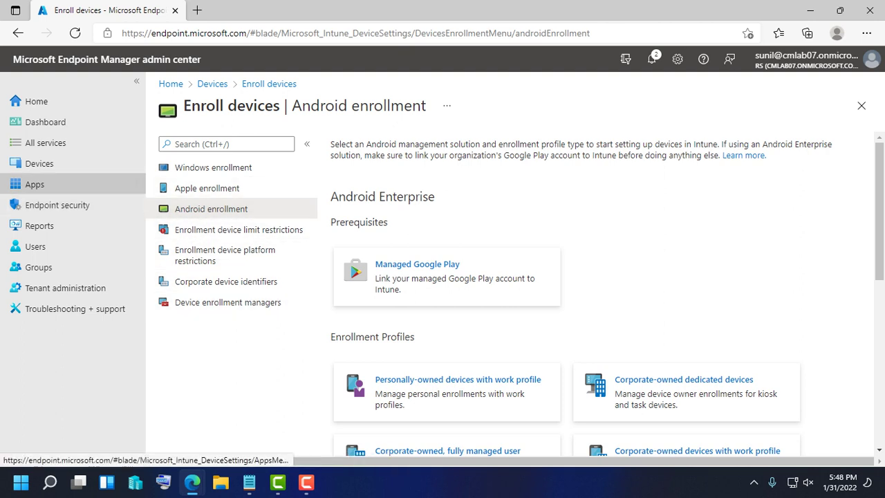
click(35, 184)
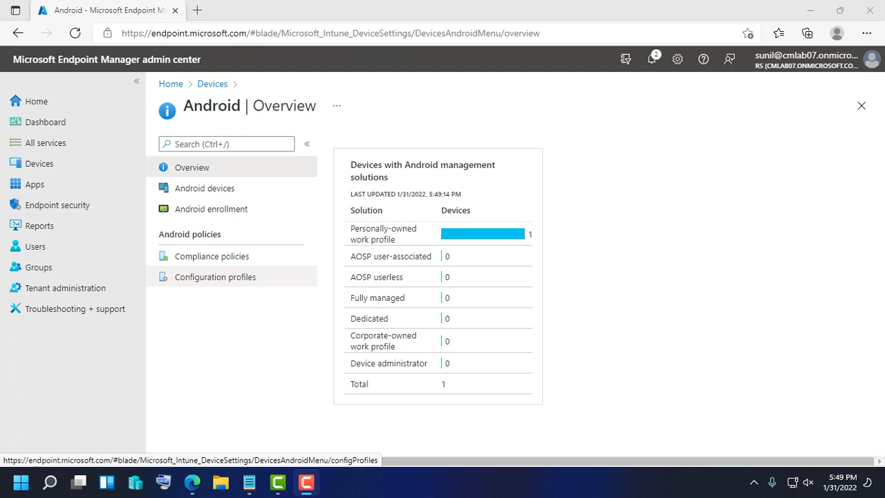
- Start an Android Enterprise configuration profile of type Device restrictions for fully managed, dedicated and corporate-owned work profile devices
click(215, 277)
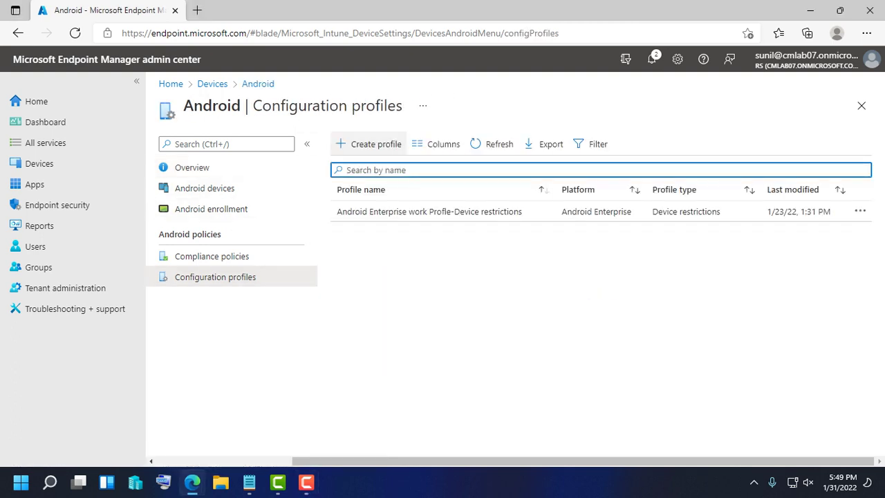
click(369, 144)
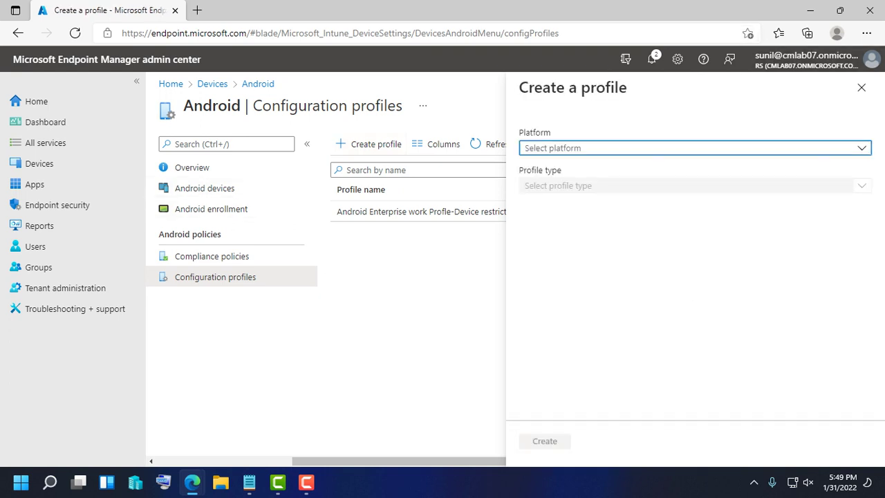
click(693, 148)
click(558, 207)
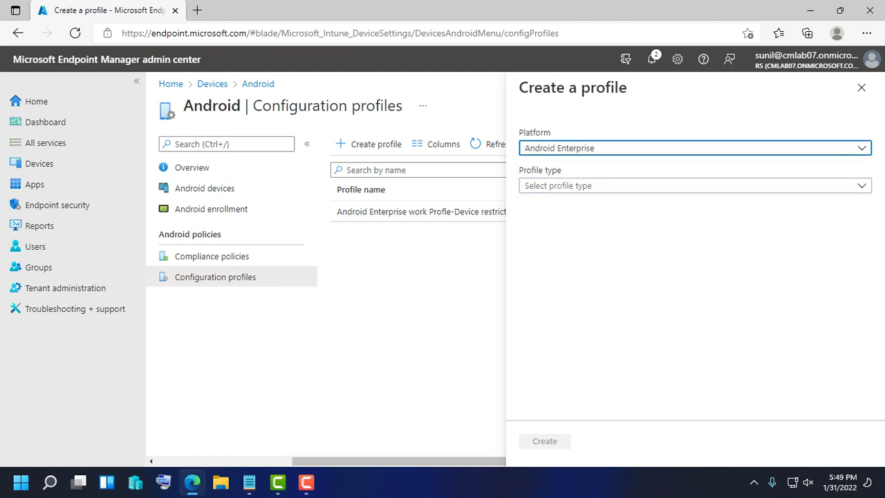
key(Tab)
key(Return)
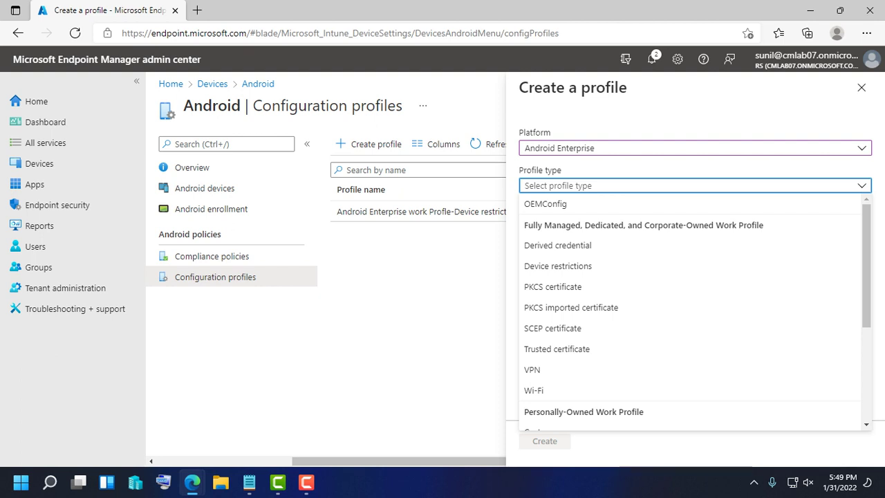
key(Escape)
click(694, 185)
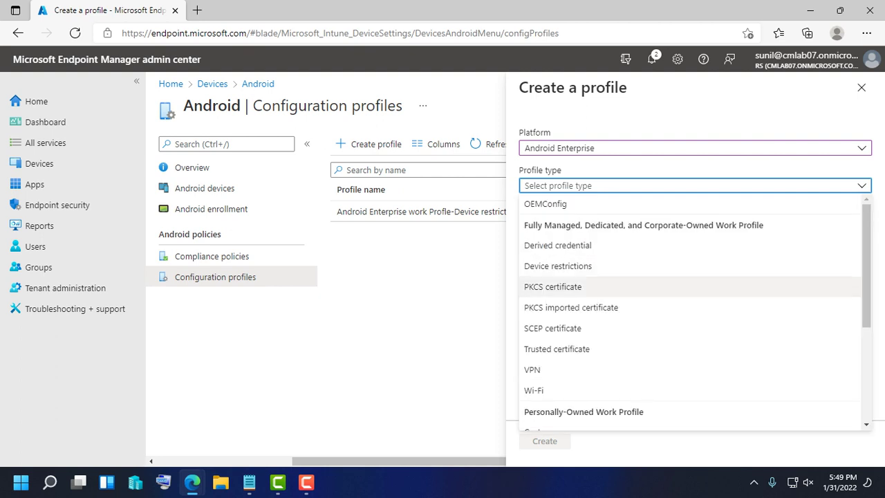
click(557, 266)
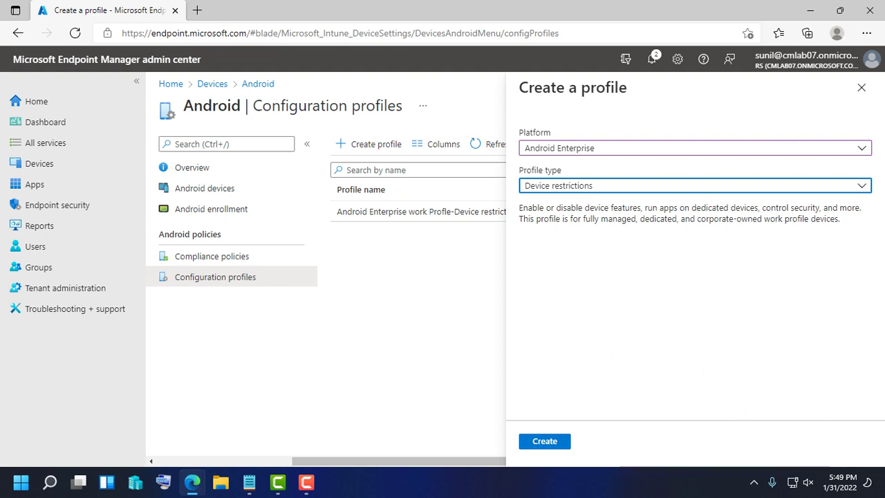
click(544, 441)
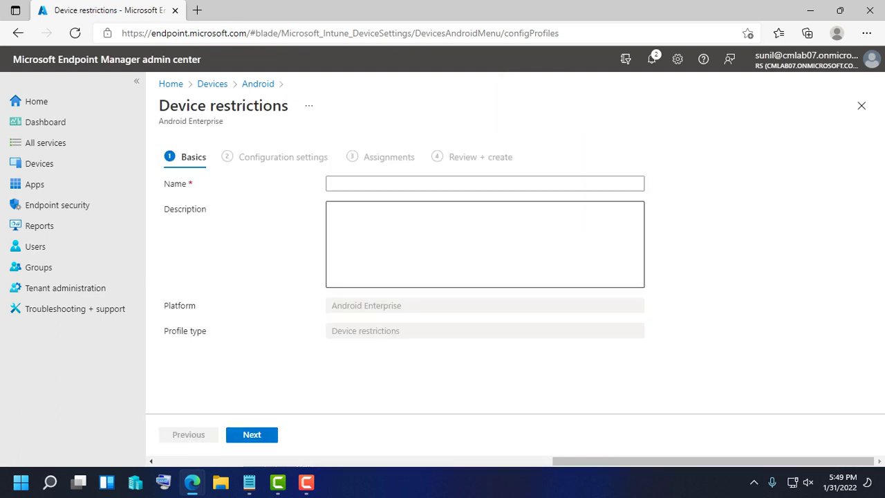
- Name the device restrictions profile "Corporate-owned devices with work profile" and continue to its configuration settings
click(414, 183)
right_click(331, 183)
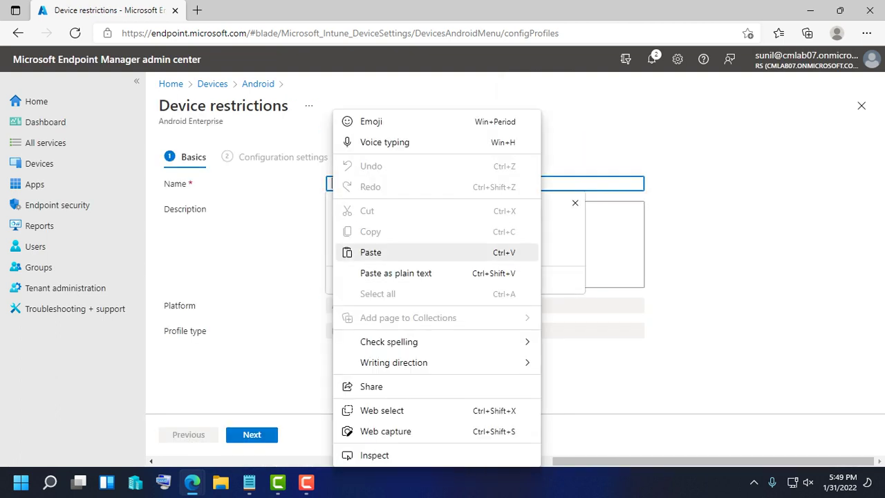
click(374, 251)
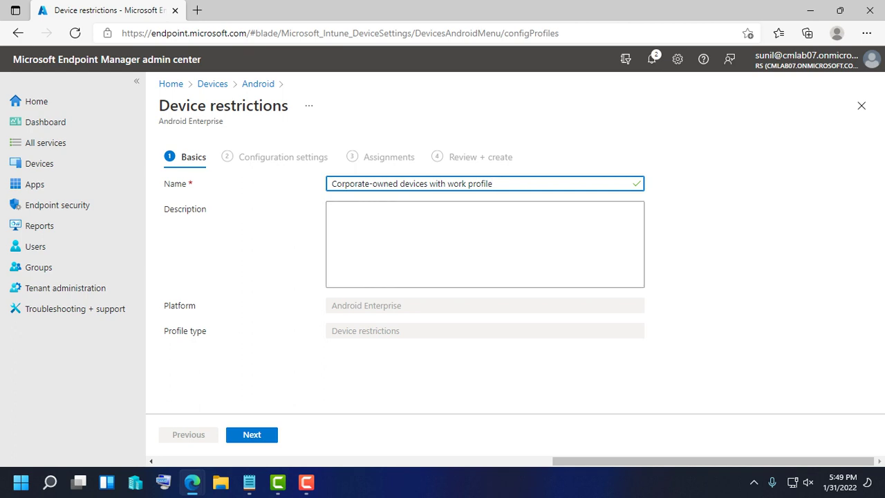
click(252, 434)
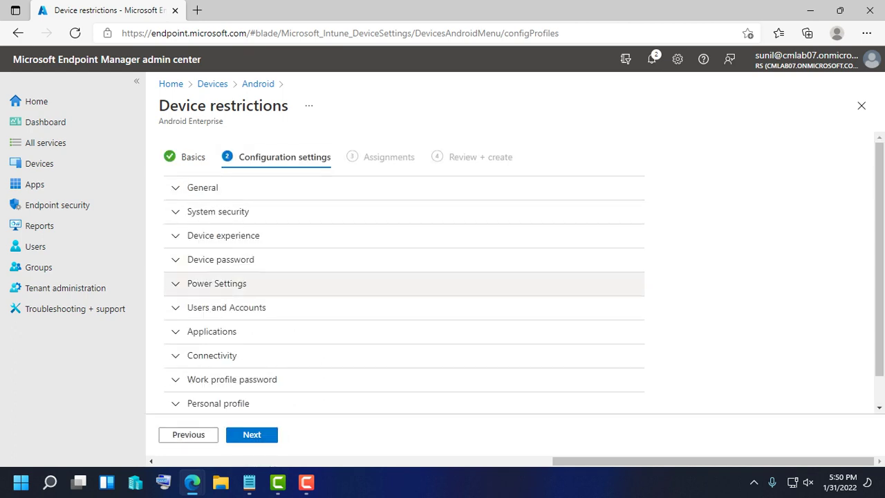
- Expand the Work profile password section and examine its settings for corporate-owned work profile devices
click(231, 379)
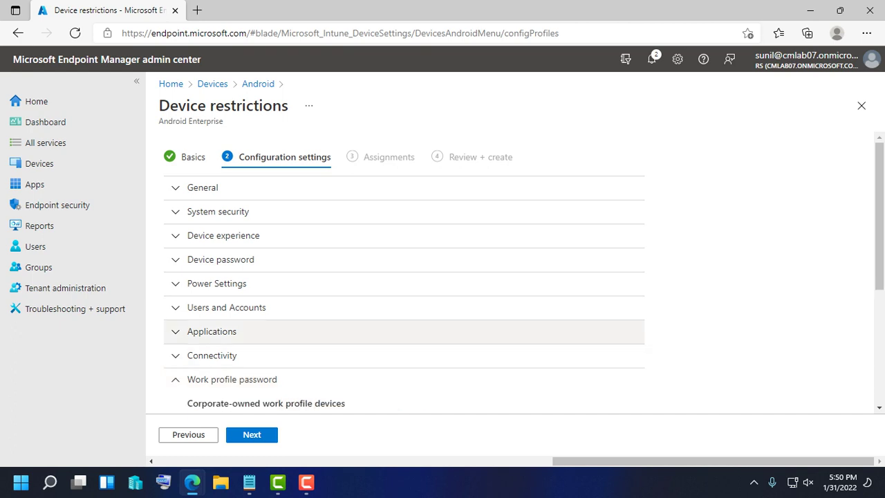
scroll(403, 331, down, 2)
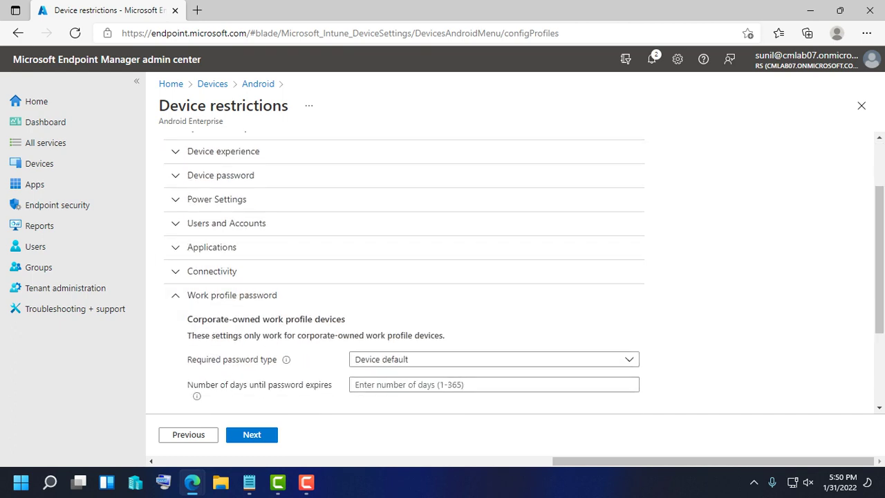
scroll(404, 276, up, 1)
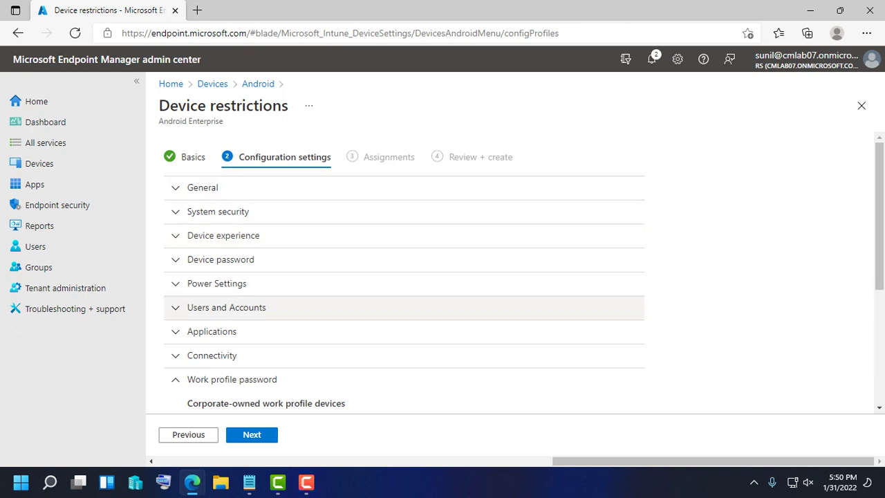
- Set the number of days until the work profile password expires to 45
scroll(404, 290, down, 2)
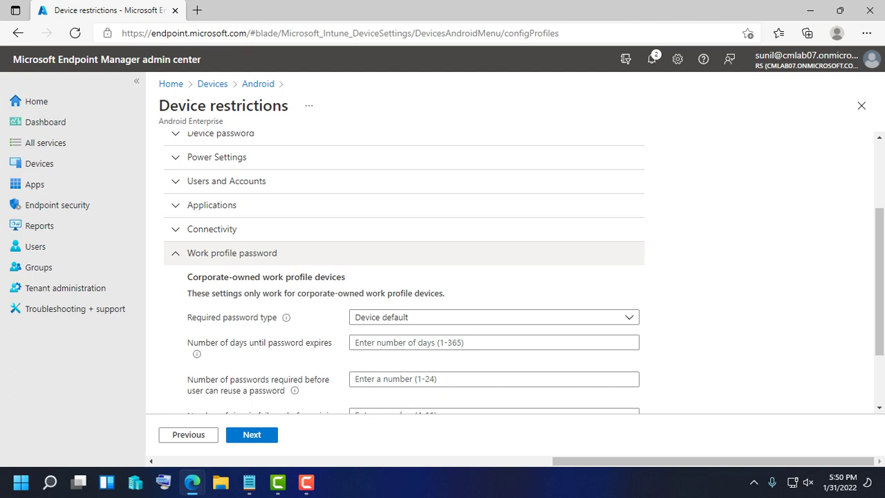
click(493, 316)
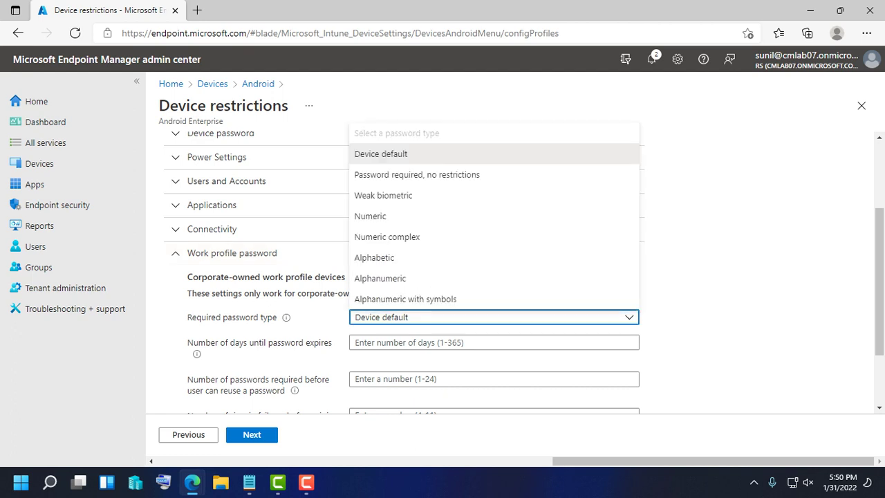
click(493, 342)
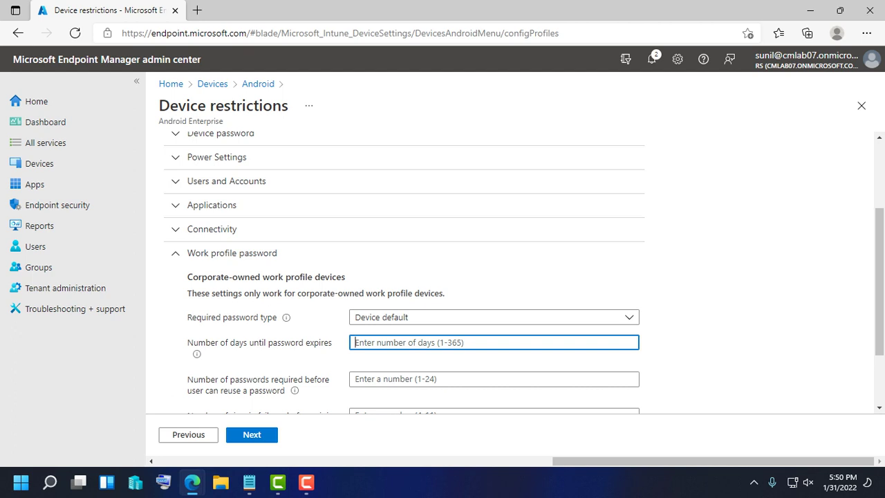
text(45)
scroll(523, 271, down, 1)
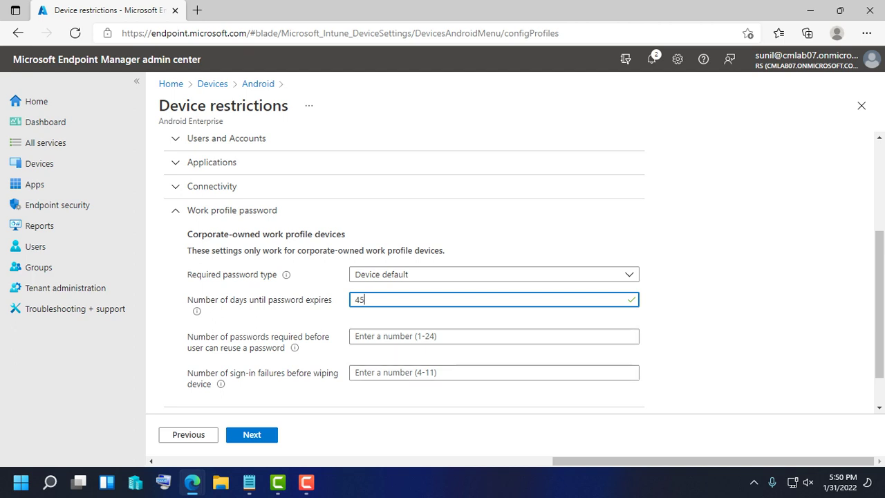
- Set the work profile's required password type to Numeric with a minimum password length of 6
click(493, 274)
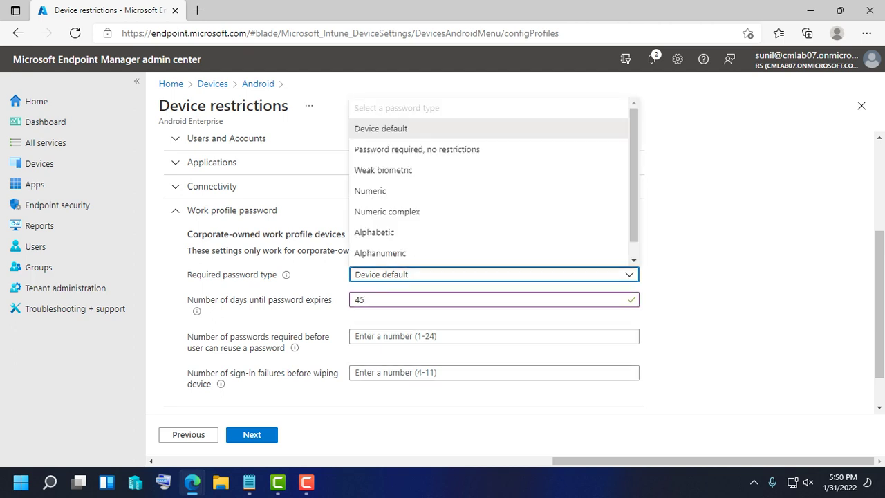
key(Down)
key(Down)
key(Down)
key(Return)
key(Tab)
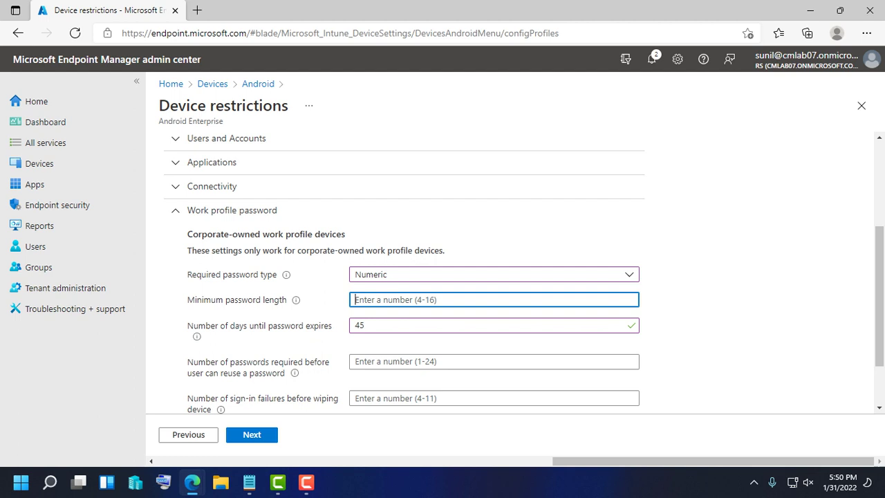
text(6)
scroll(523, 274, down, 1)
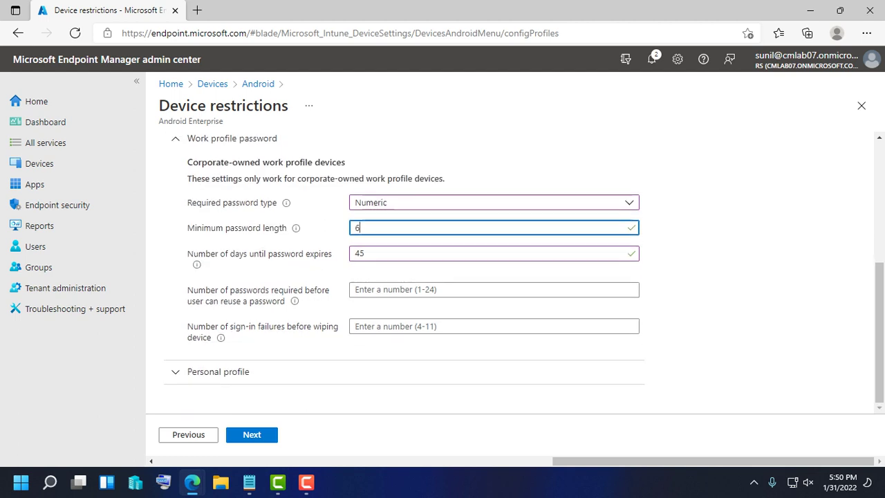
- Block personal Google accounts in the Users and Accounts settings
scroll(523, 275, up, 2)
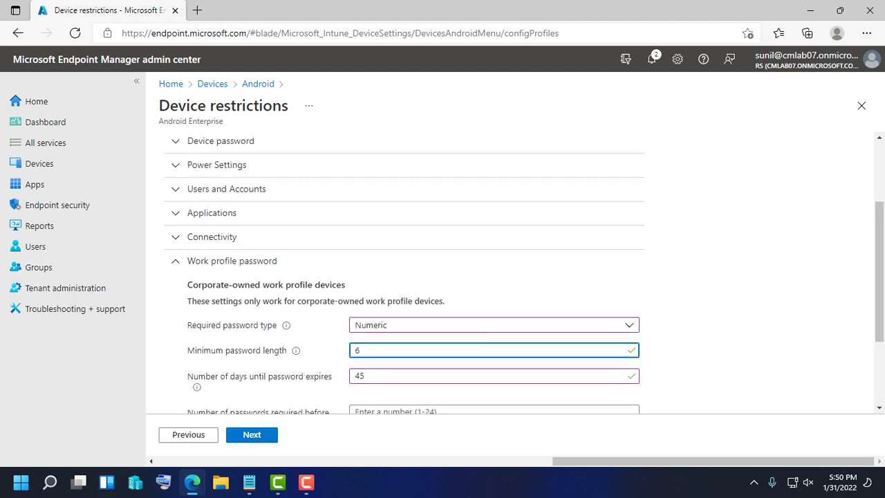
click(226, 193)
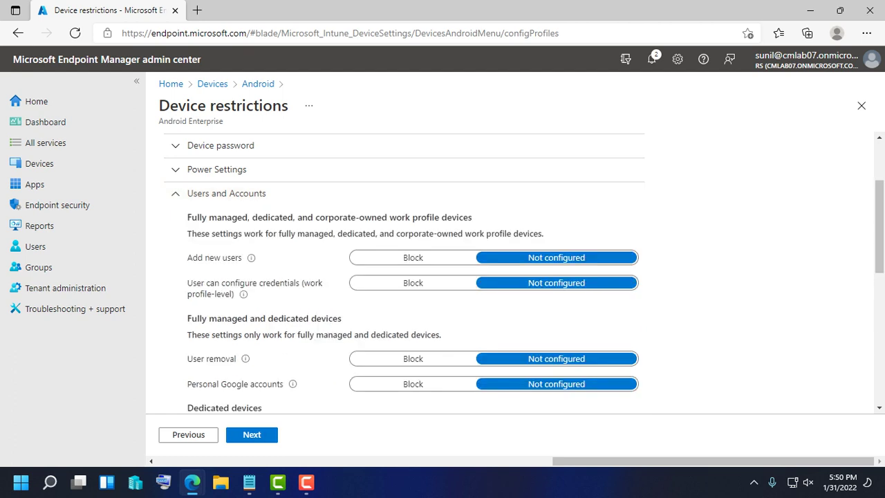
scroll(523, 272, down, 2)
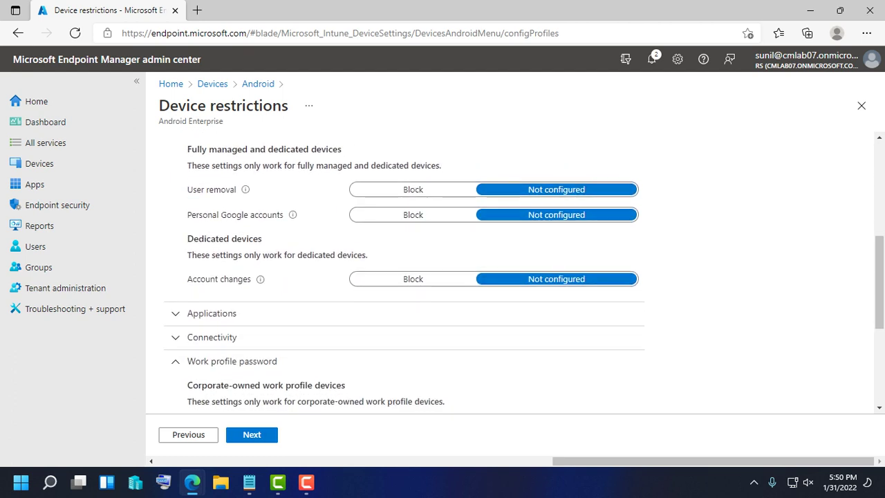
click(412, 214)
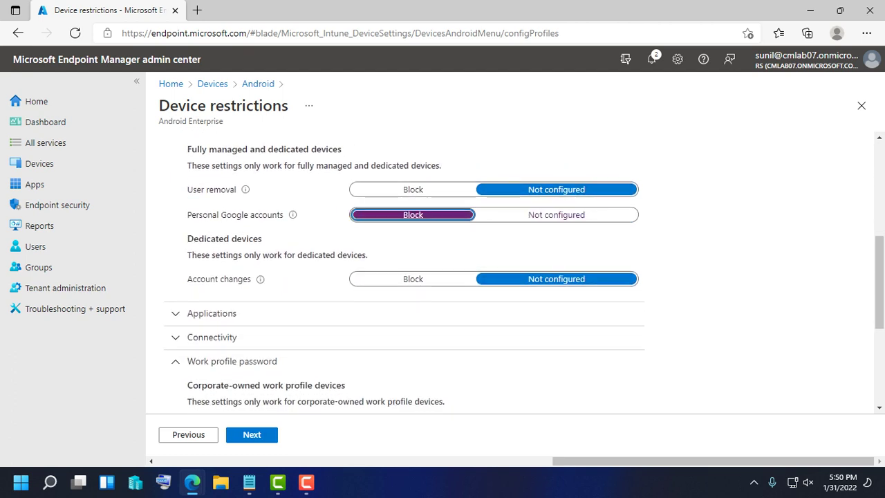
scroll(511, 269, down, 1)
scroll(511, 269, up, 2)
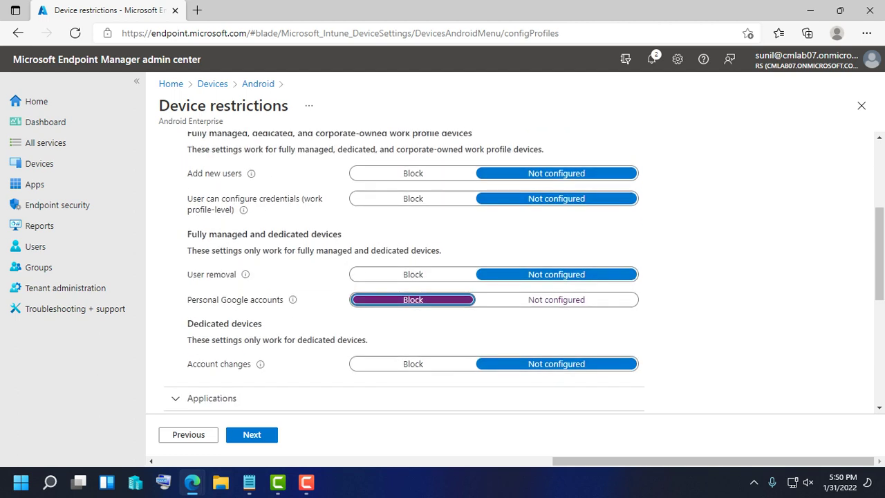
- Include the group "Corporate Owaned Device with work Profile-COPE -Dynamic Group" in the assignments and create the device restrictions profile
click(252, 434)
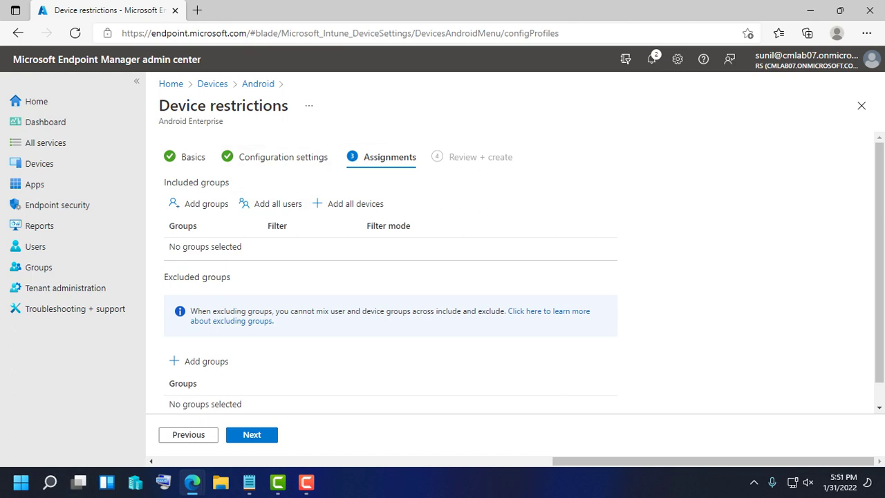
click(200, 203)
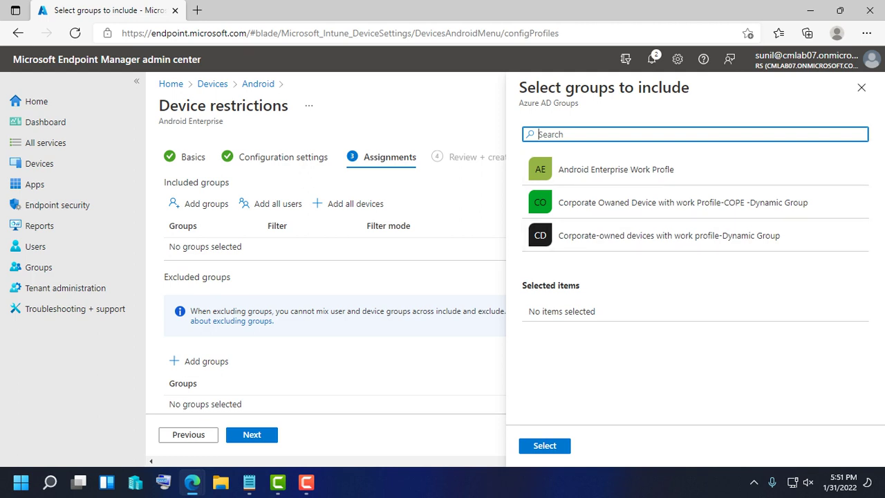
click(682, 202)
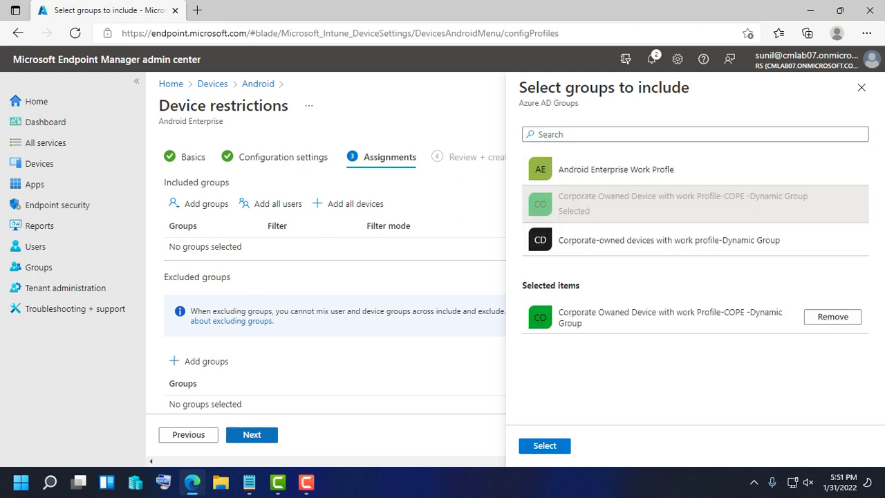
click(259, 438)
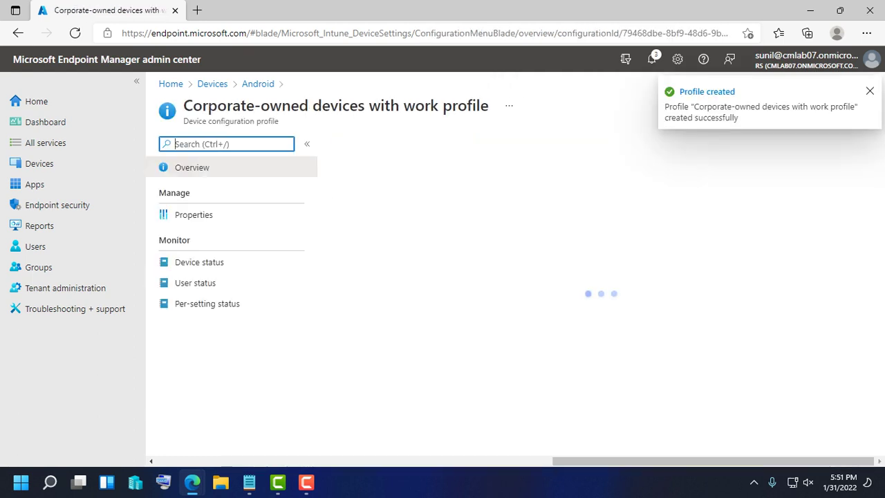
scroll(595, 321, down, 1)
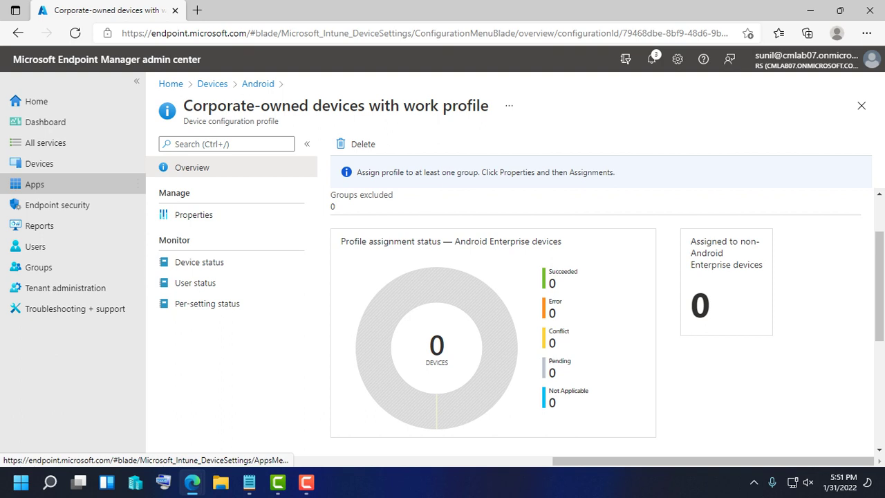
- Open the compliance policies for Android devices
click(39, 163)
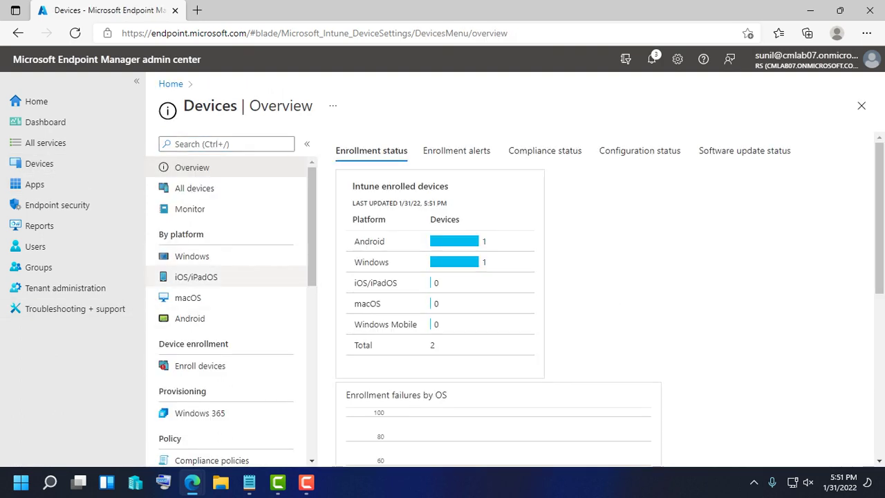
click(189, 318)
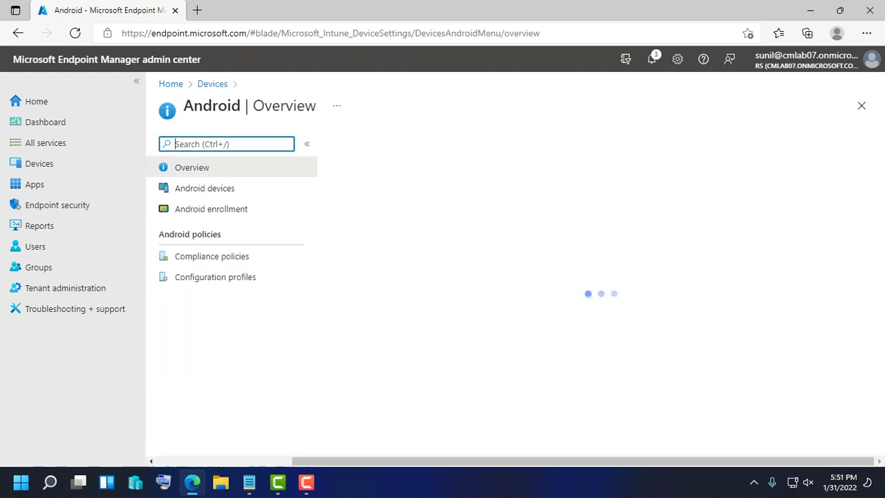
click(212, 255)
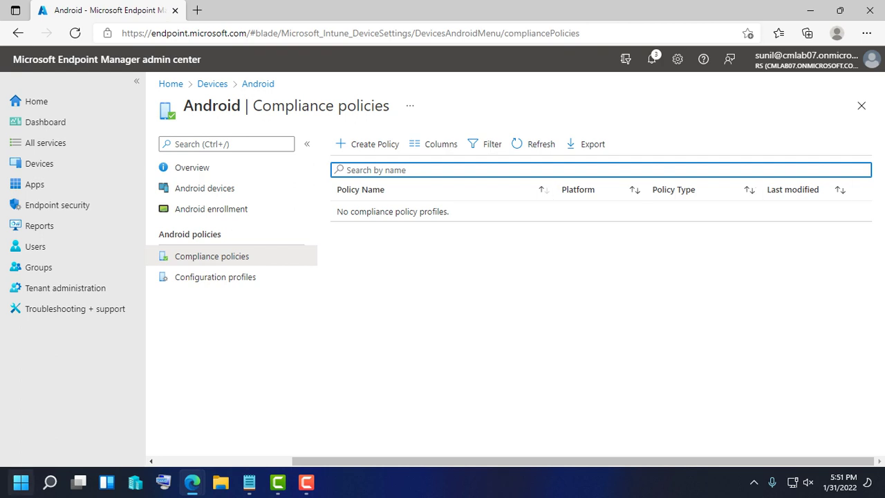
- Start an Android Enterprise compliance policy with profile type "Fully managed, dedicated, and corporate-owned work profile"
click(366, 144)
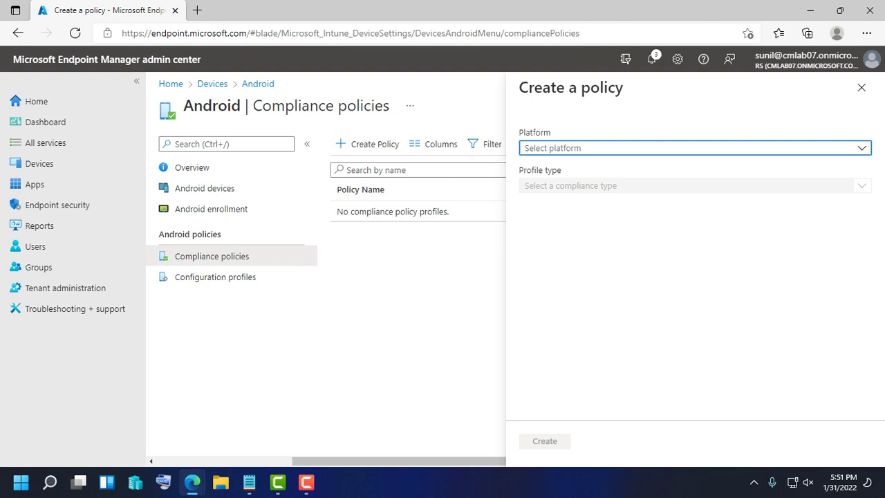
click(694, 148)
click(558, 207)
key(Tab)
key(Return)
key(Down)
key(Return)
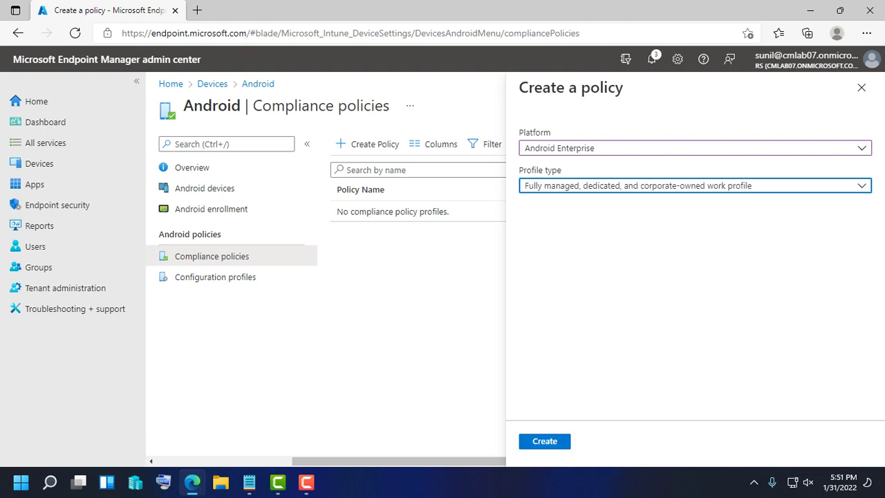
key(Tab)
key(Return)
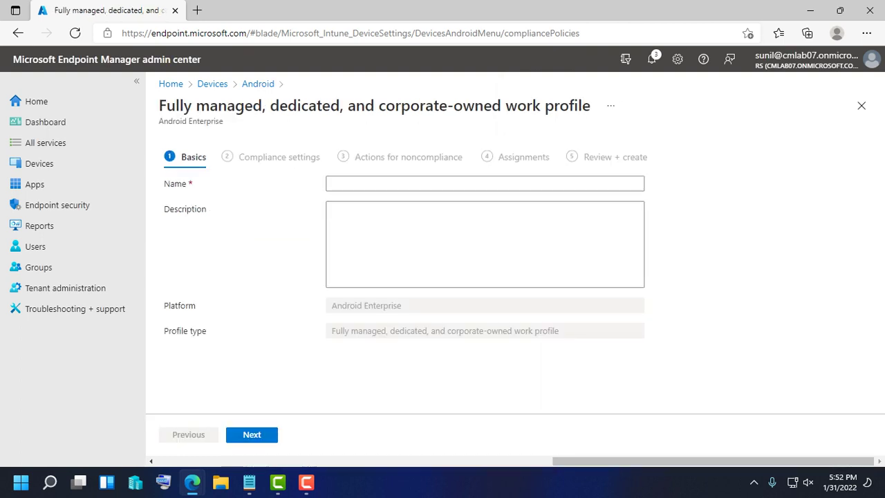
- Name the compliance policy "Fully managed", reusing the words from the page title, and continue to the compliance settings
triple_click(246, 106)
click(246, 106)
drag(263, 105, 159, 105)
right_click(162, 110)
click(198, 119)
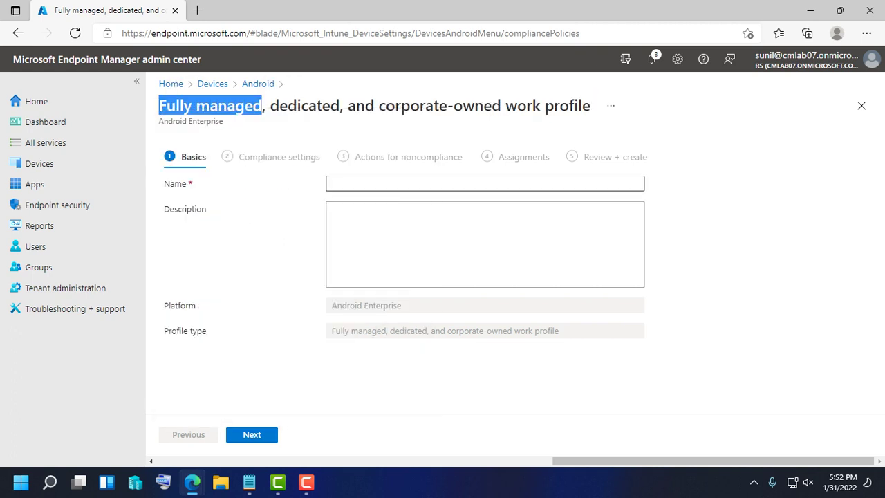
click(357, 183)
right_click(356, 183)
click(395, 252)
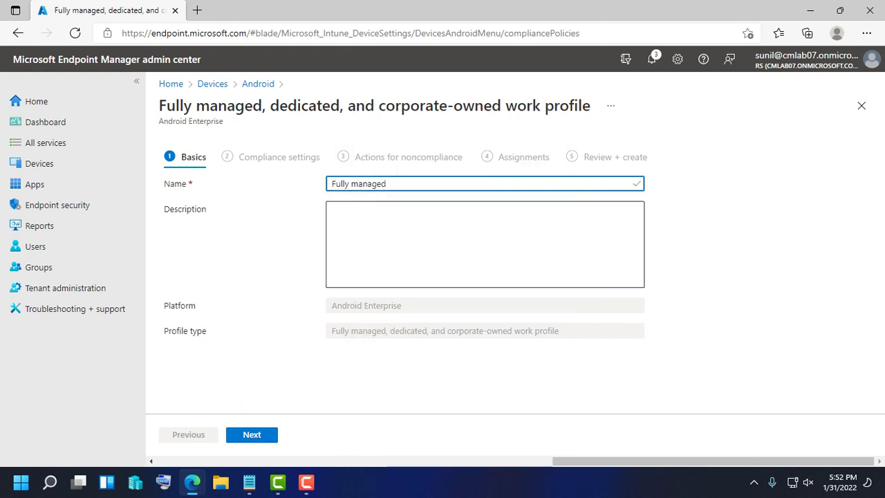
click(251, 434)
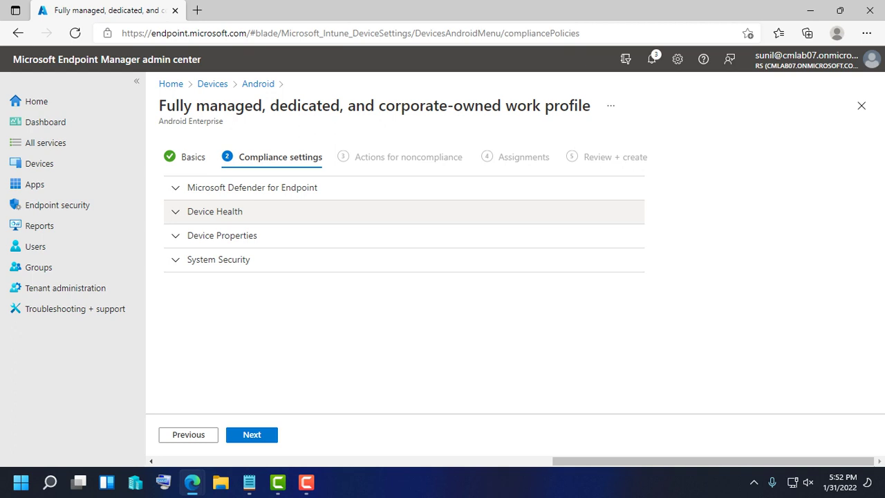
- Set the minimum OS version to 11 in Device Properties and look through the System Security settings
click(222, 235)
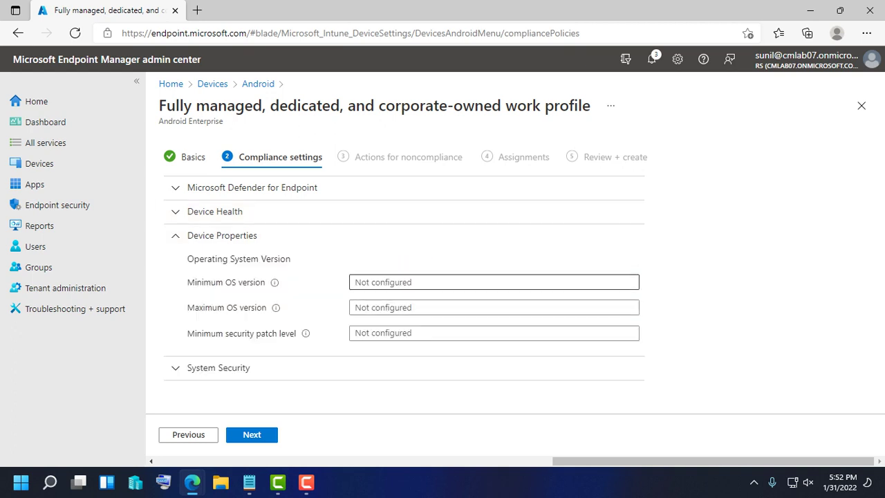
click(383, 282)
text(11)
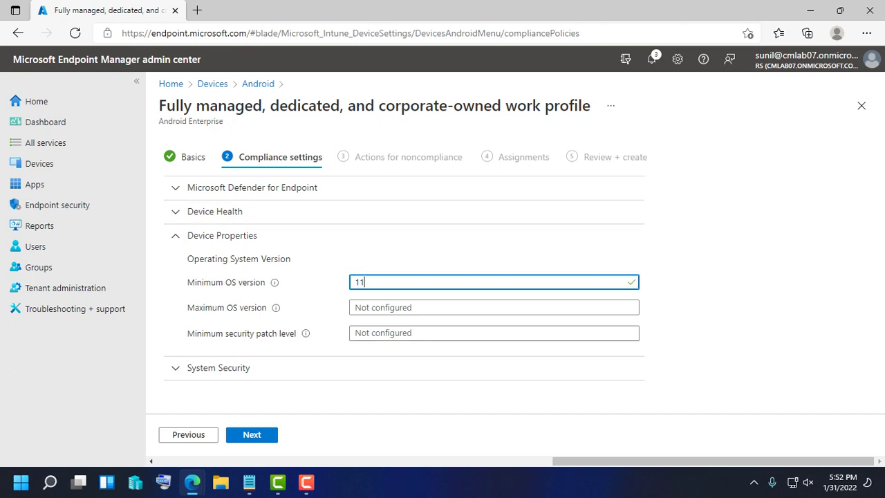
click(218, 367)
scroll(415, 291, down, 1)
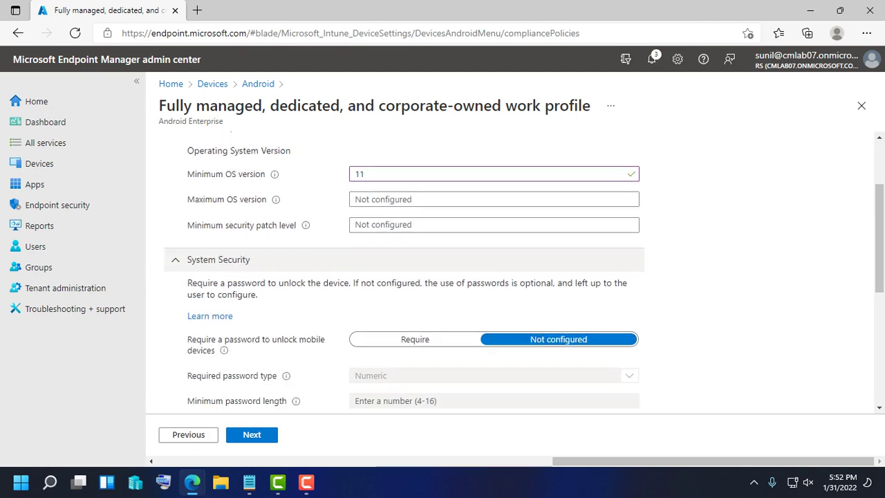
scroll(401, 276, down, 2)
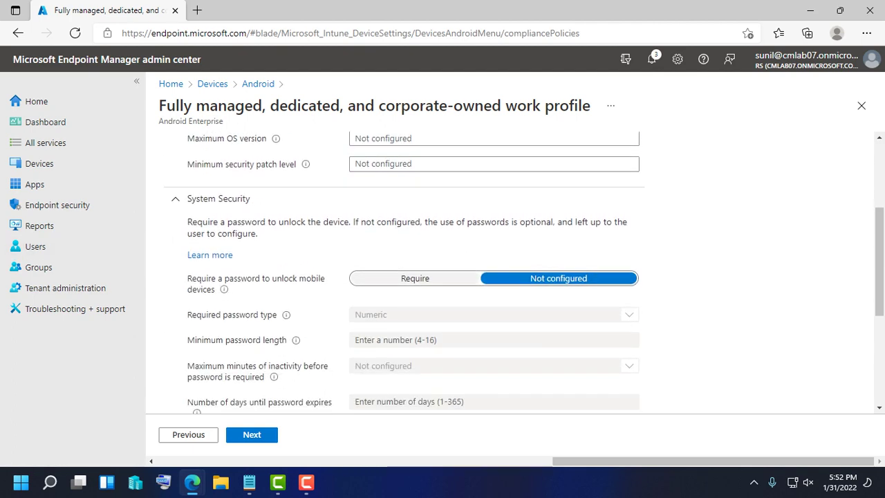
scroll(401, 277, up, 6)
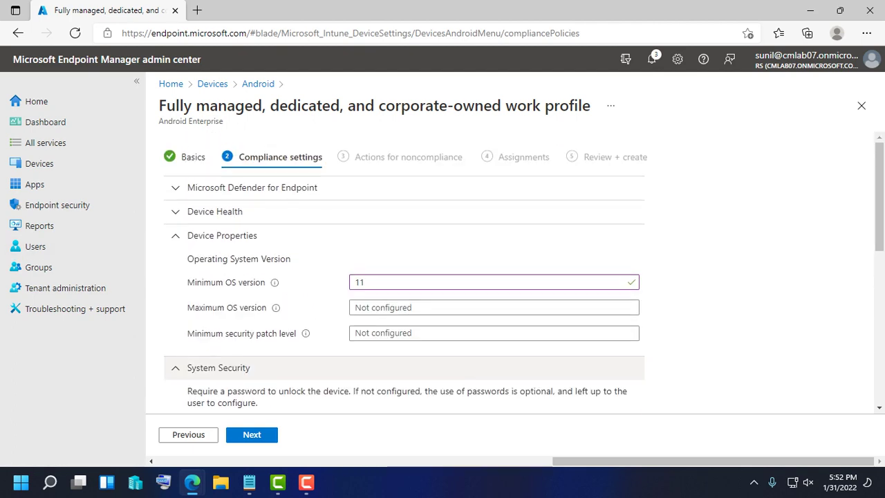
scroll(401, 276, down, 2)
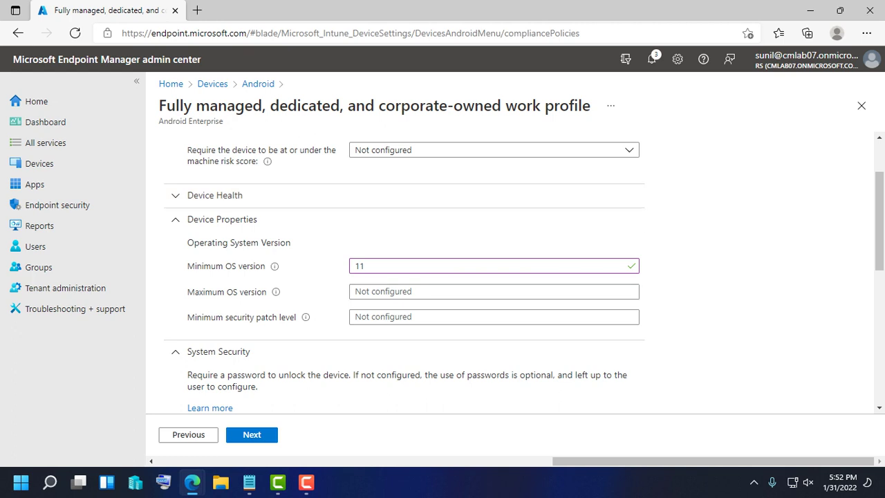
- Continue to the actions for noncompliance and add the action "Send email to end user"
click(252, 434)
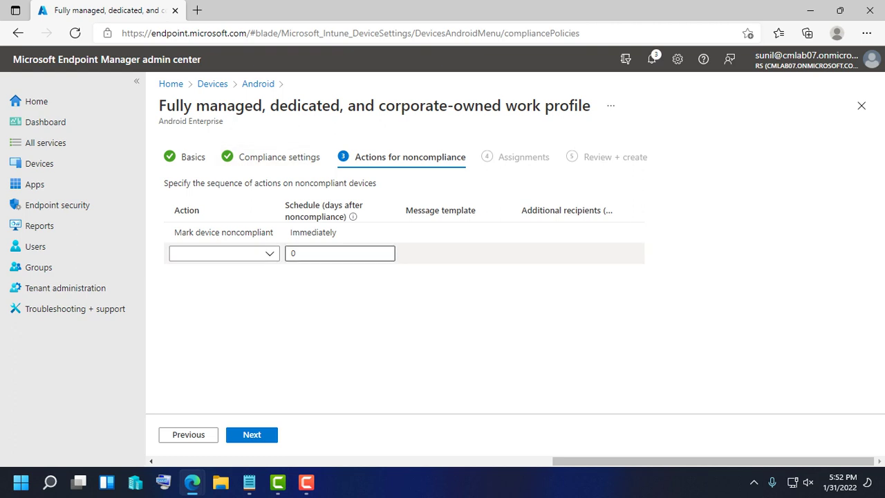
click(269, 253)
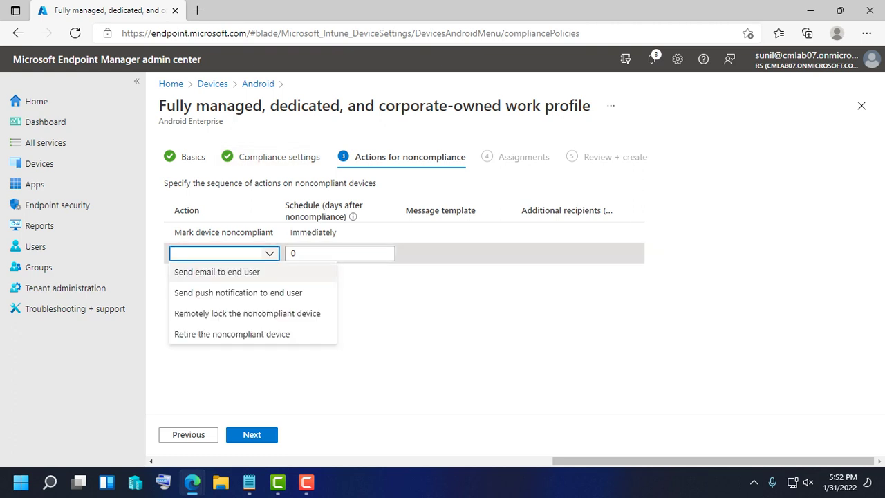
click(217, 271)
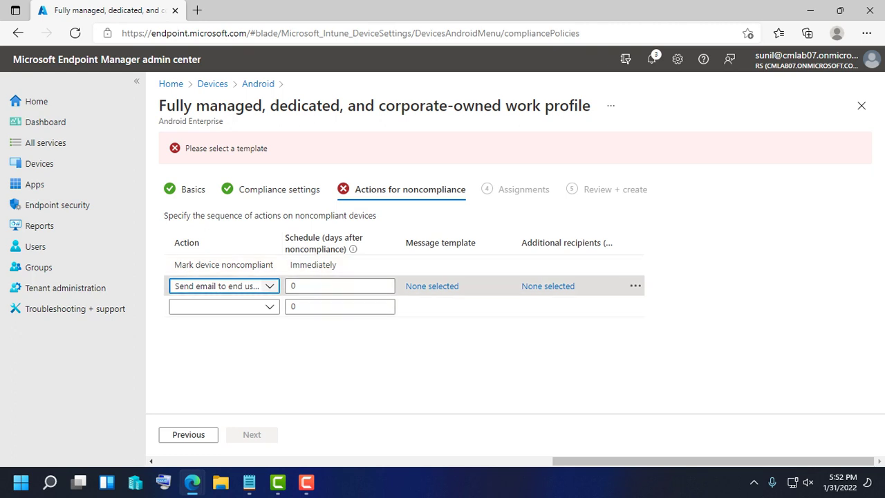
- Delete the "Send email to end user" action from the noncompliance actions and continue to the assignments
click(270, 285)
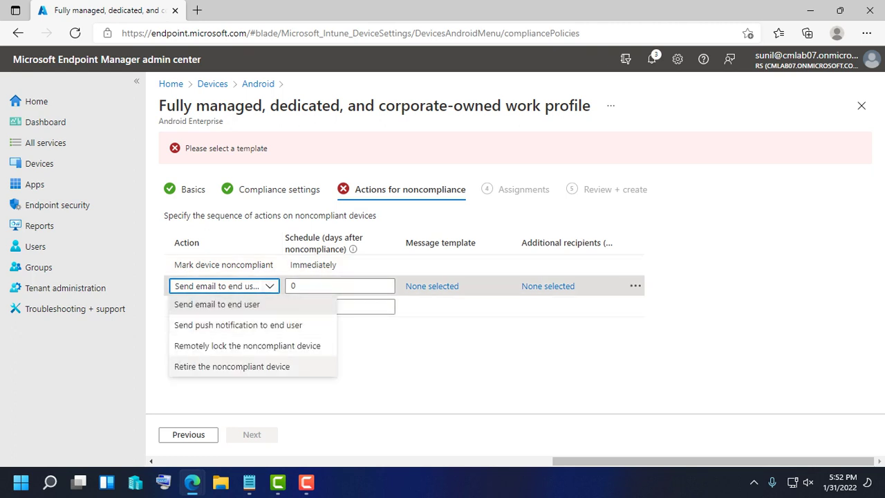
key(Escape)
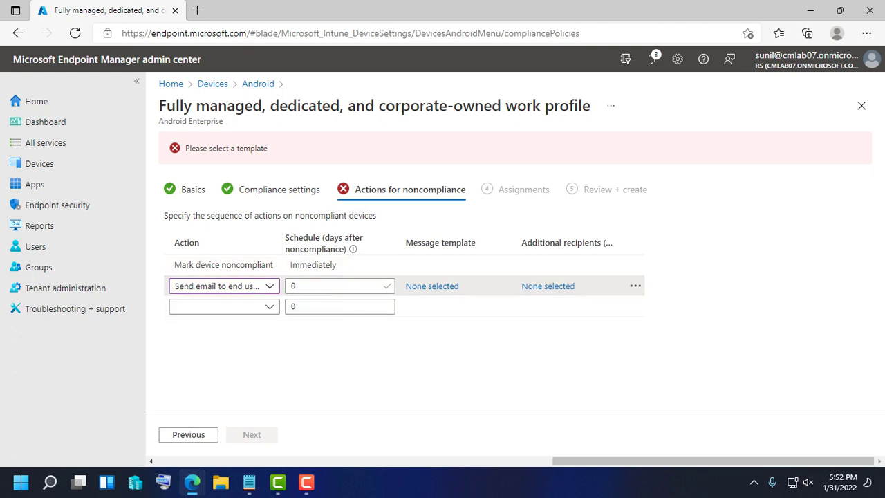
click(635, 286)
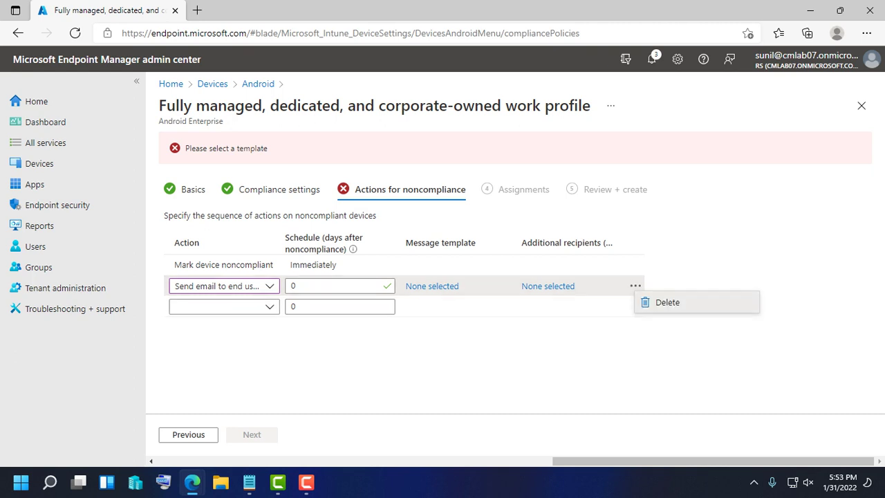
click(667, 302)
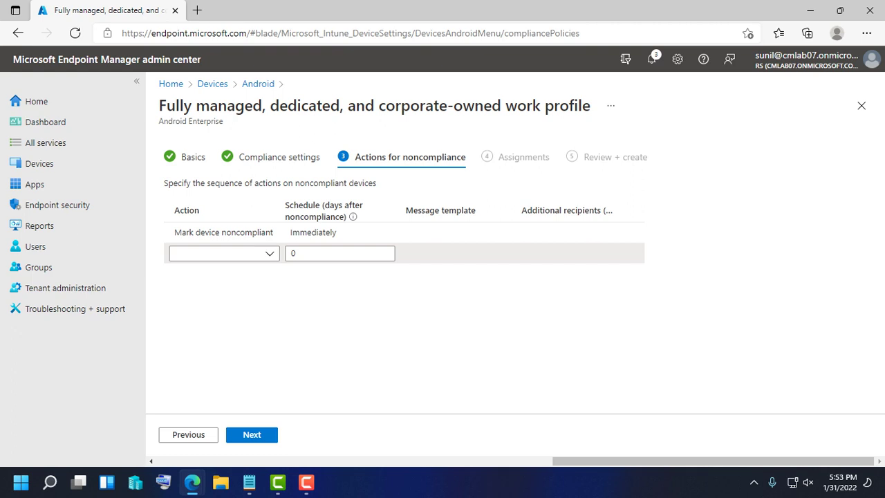
click(251, 434)
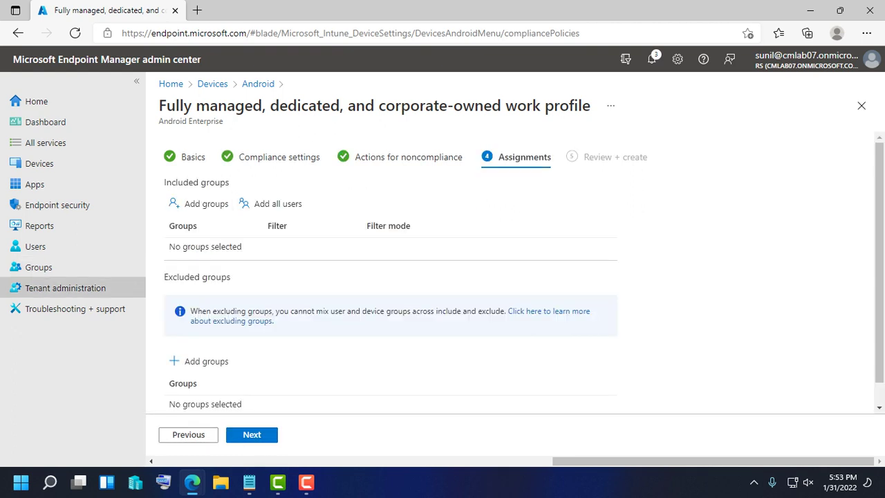
- Assign the compliance policy to the included group "Corporate Owaned Device with work Profile-COPE -Dynamic Group" and create the policy
click(200, 203)
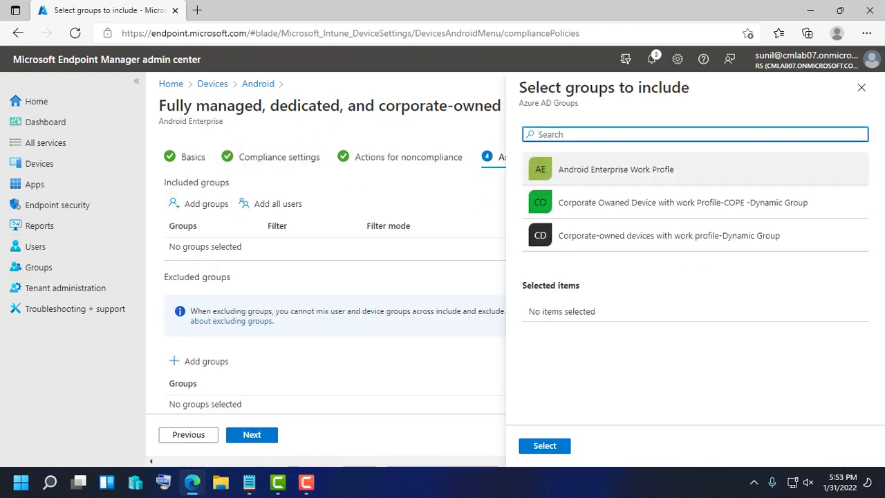
click(677, 203)
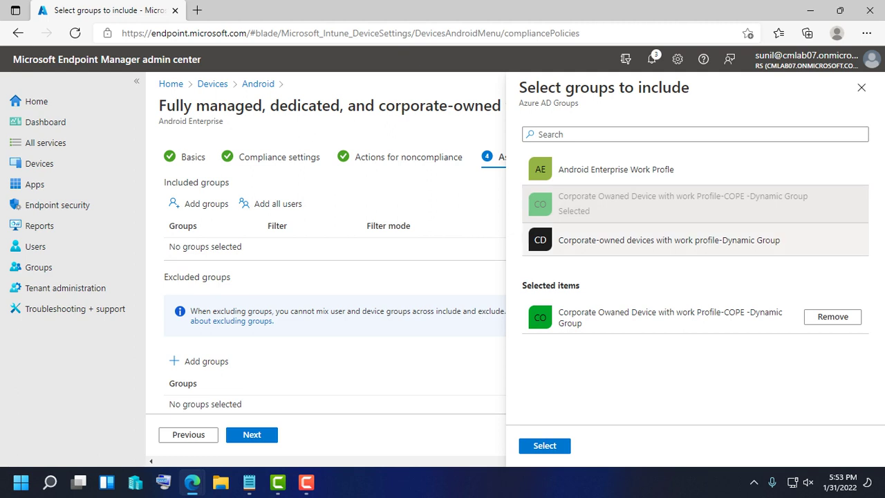
click(544, 445)
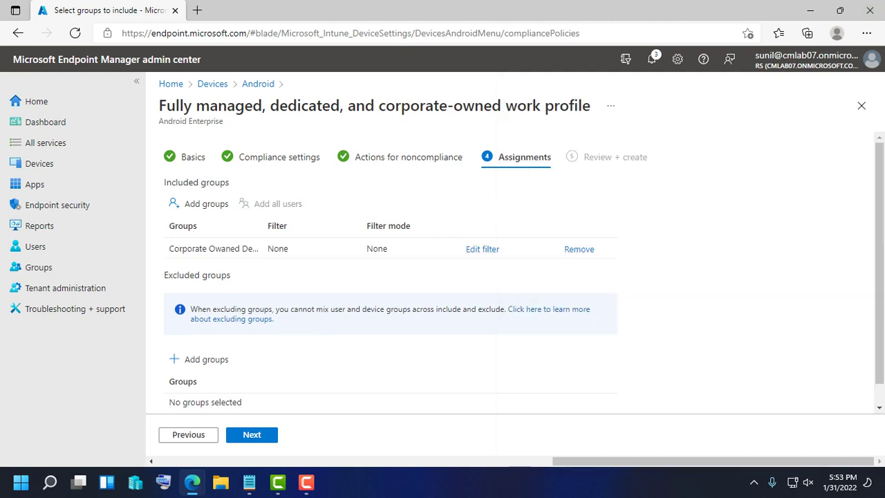
click(252, 434)
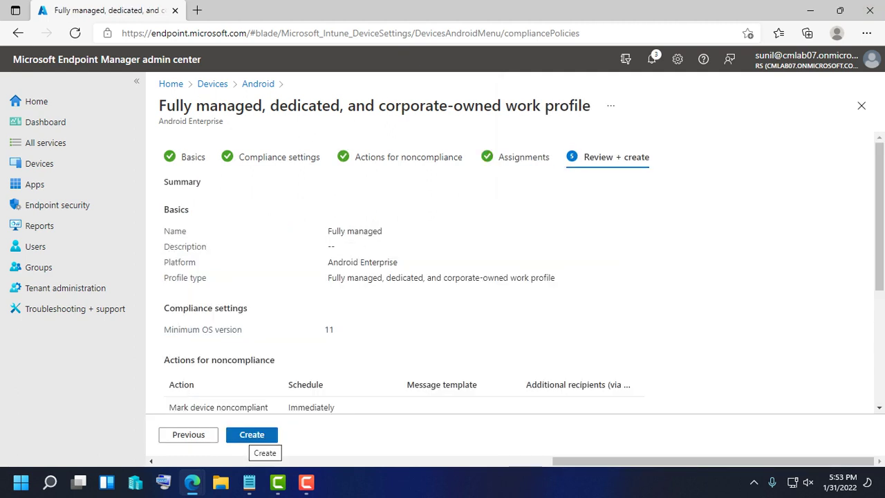
click(251, 434)
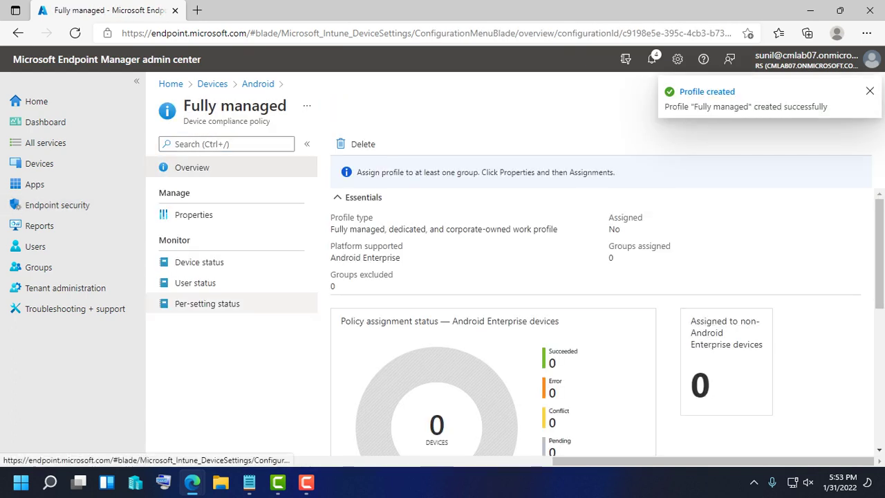
- Check the new compliance policy's device status and user status, and review the portal notifications
click(199, 262)
click(195, 283)
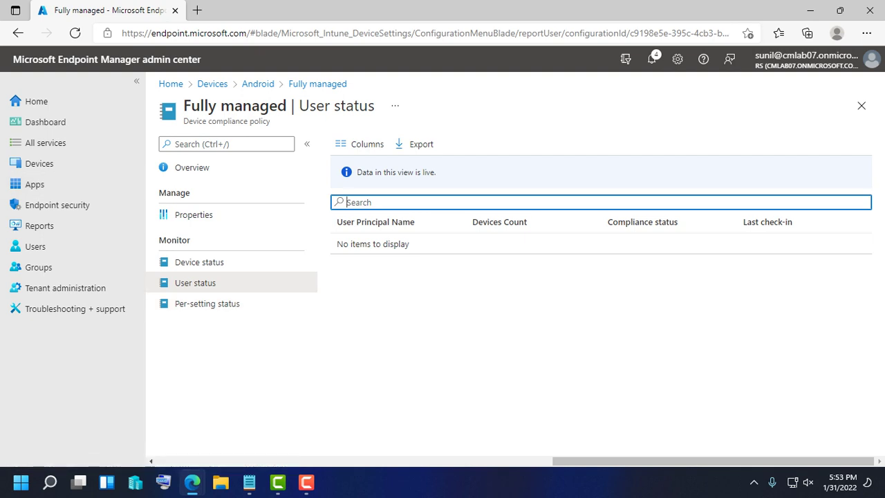
click(651, 58)
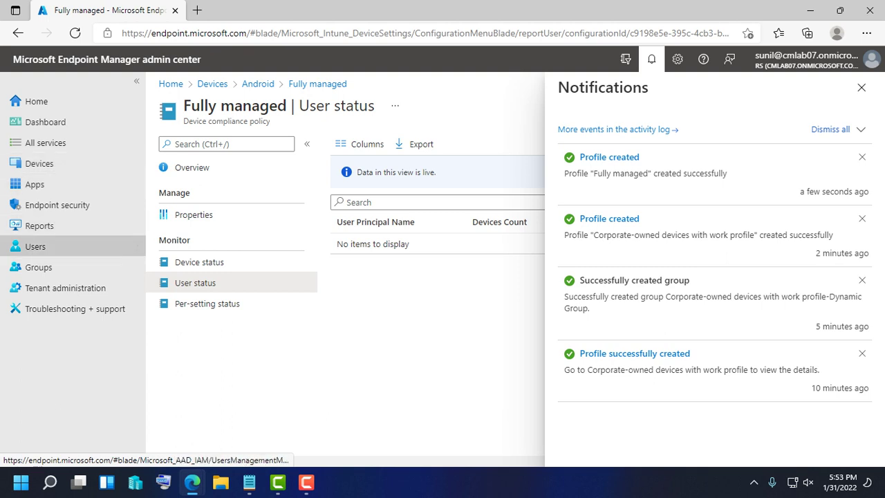
- Review the list of all groups and the Apps overview
click(38, 266)
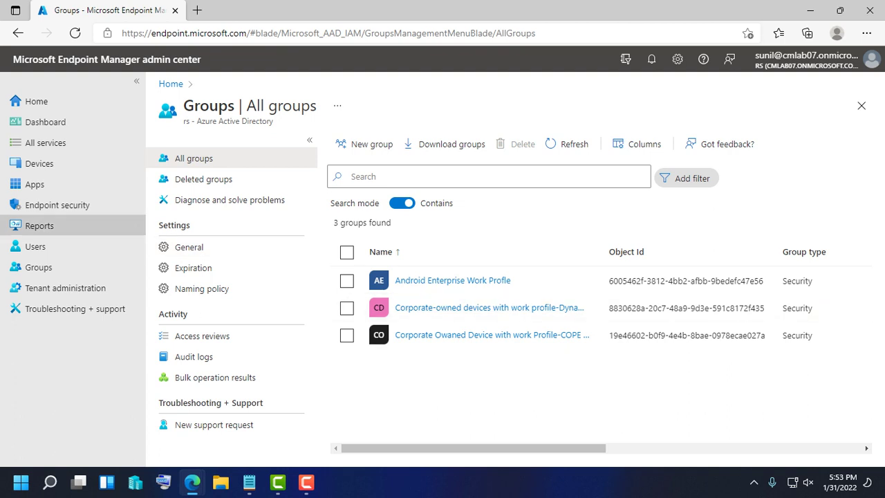
click(38, 267)
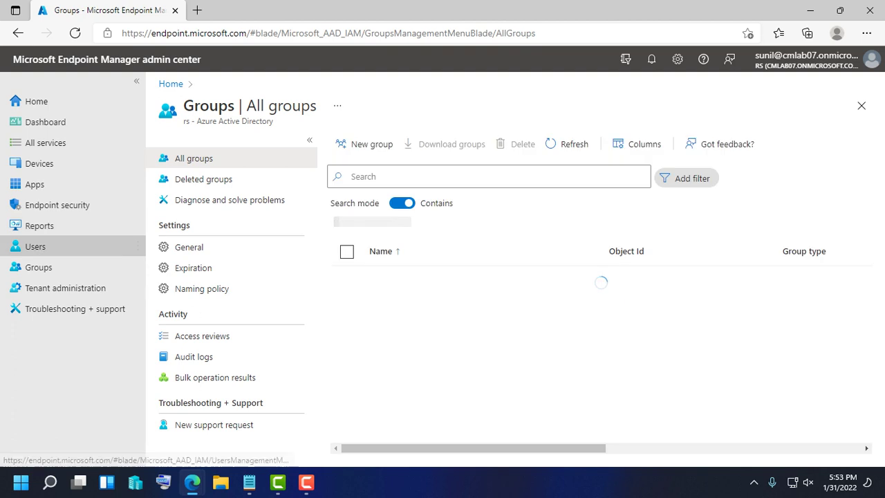
click(35, 183)
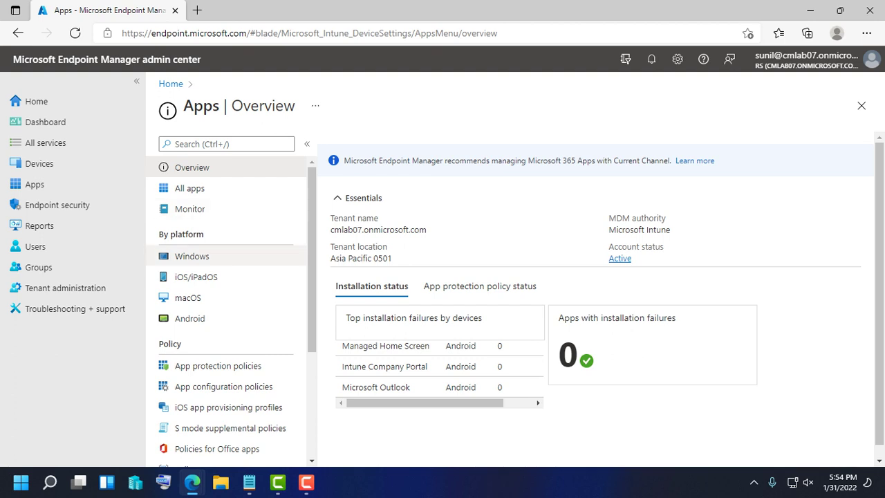
- Go to the Android enrollment page for devices and locate the "Corporate-owned devices with work profile" enrollment profiles
click(39, 163)
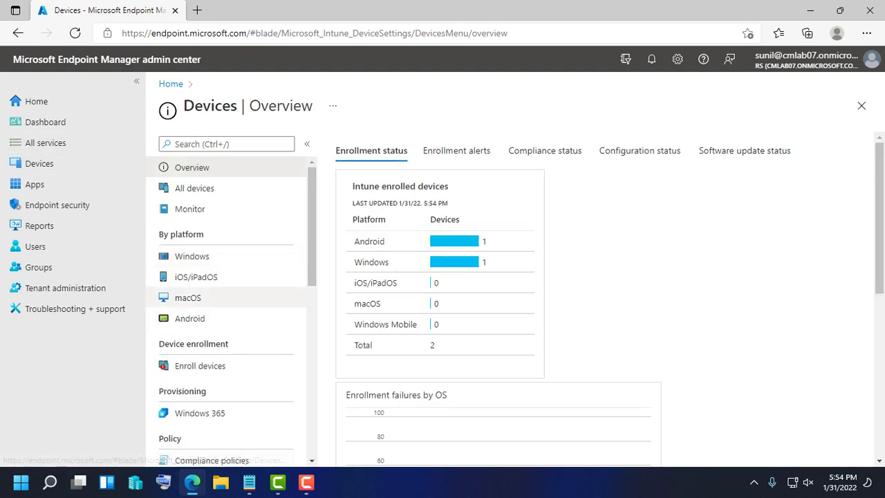
click(200, 365)
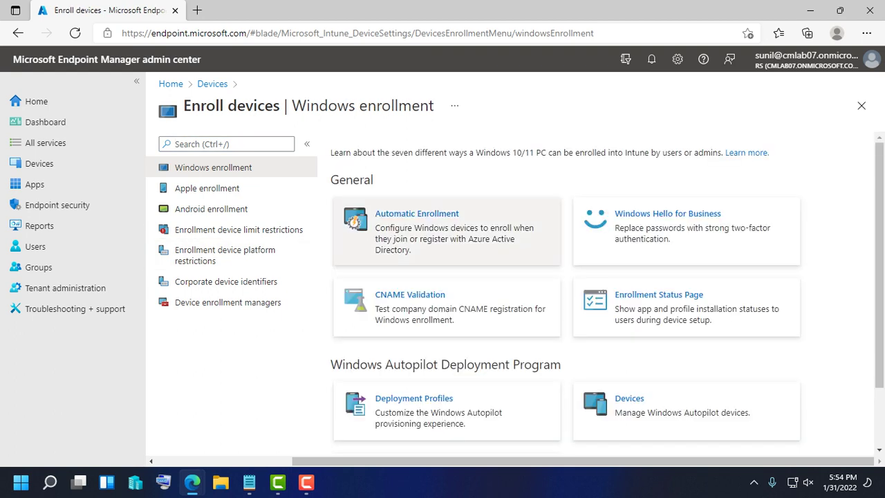
scroll(447, 339, down, 1)
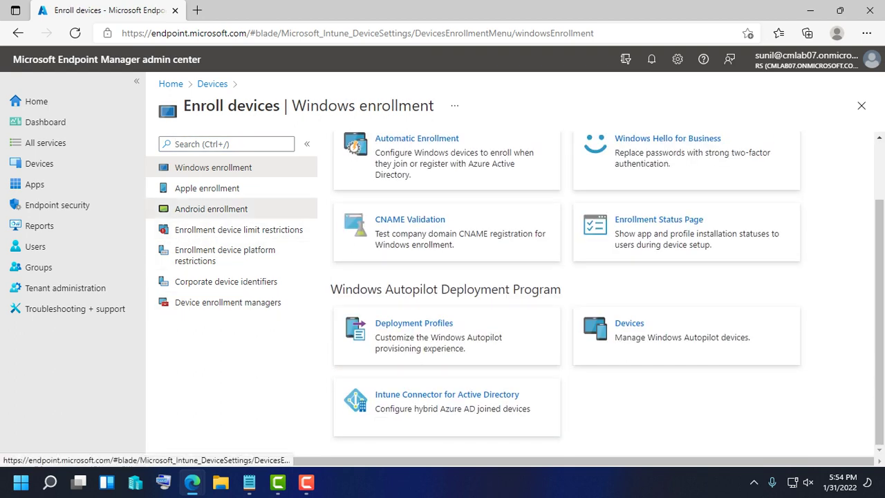
click(210, 209)
scroll(684, 325, down, 2)
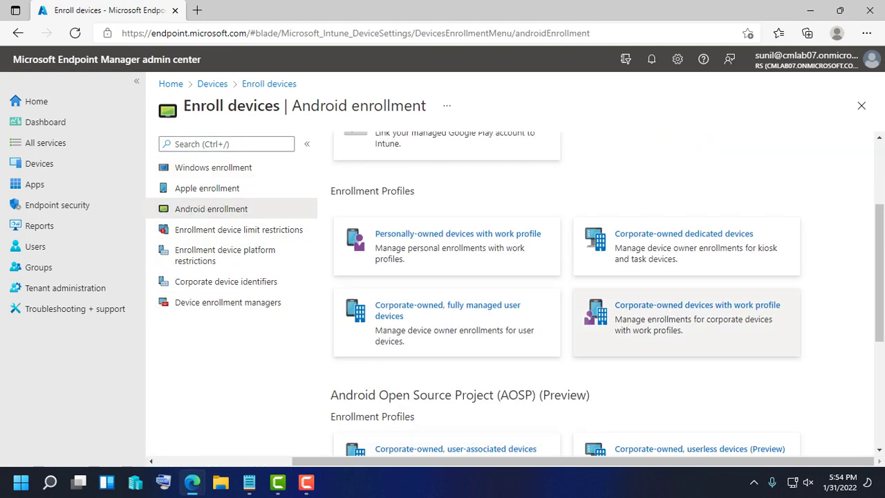